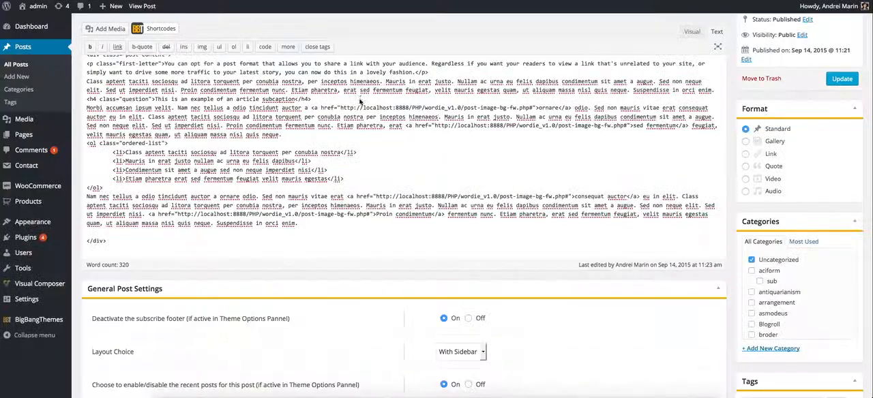
Look through the post editor's settings sections, from General Post Settings down to Link Post Settings, and the available post formats.
{"action": "scroll", "coordinate": [421, 189], "scroll_direction": "down", "scroll_amount": 5}
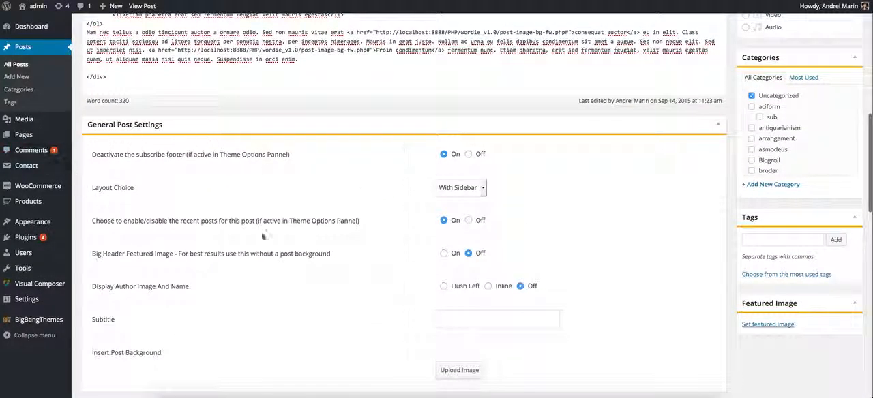
{"action": "scroll", "coordinate": [595, 205], "scroll_direction": "down", "scroll_amount": 18}
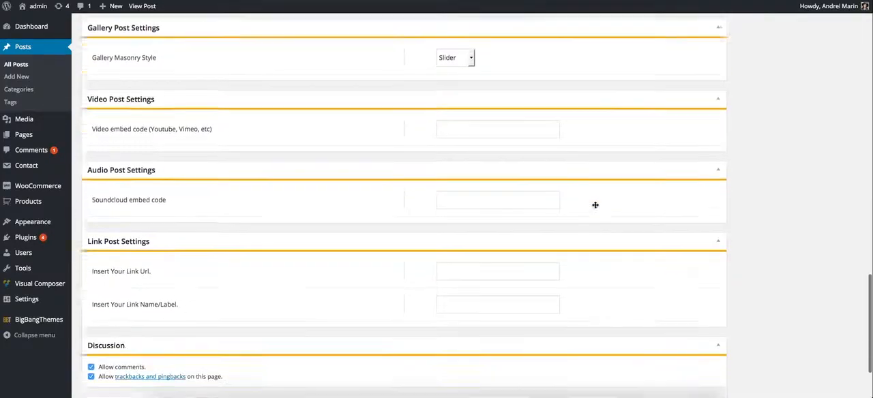
{"action": "scroll", "coordinate": [595, 206], "scroll_direction": "up", "scroll_amount": 20}
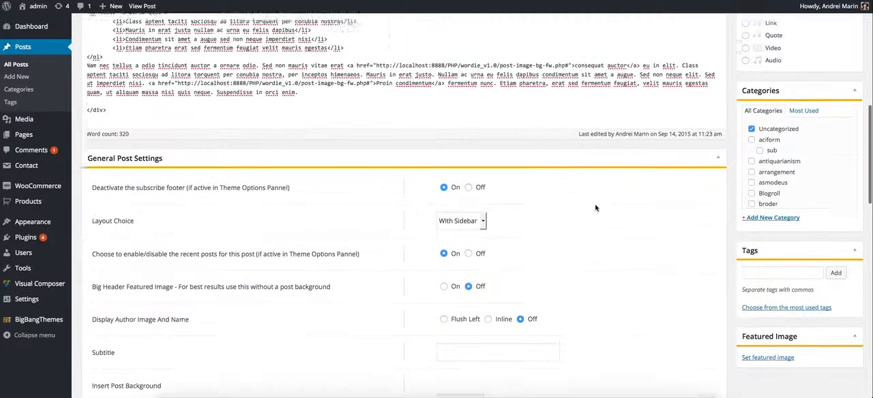
{"action": "scroll", "coordinate": [595, 208], "scroll_direction": "down", "scroll_amount": 11}
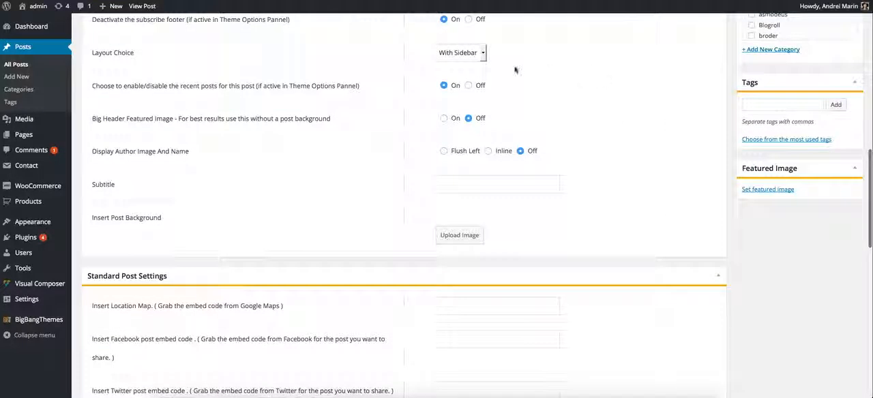
{"action": "scroll", "coordinate": [437, 176], "scroll_direction": "down", "scroll_amount": 7}
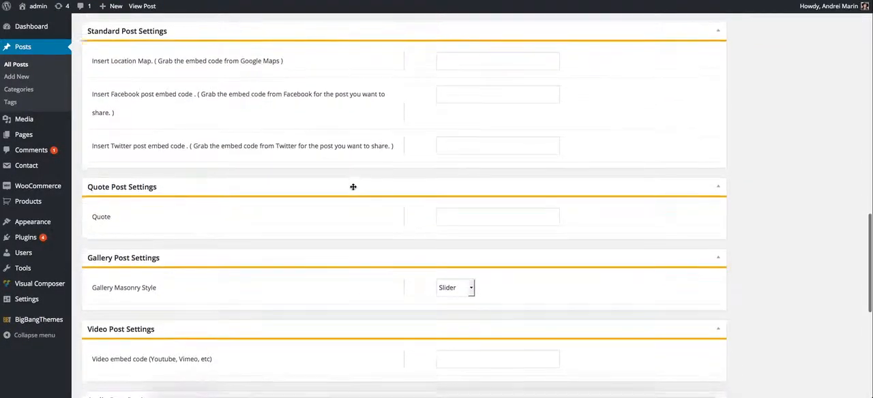
{"action": "scroll", "coordinate": [354, 187], "scroll_direction": "down", "scroll_amount": 4}
{"action": "scroll", "coordinate": [354, 186], "scroll_direction": "up", "scroll_amount": 6}
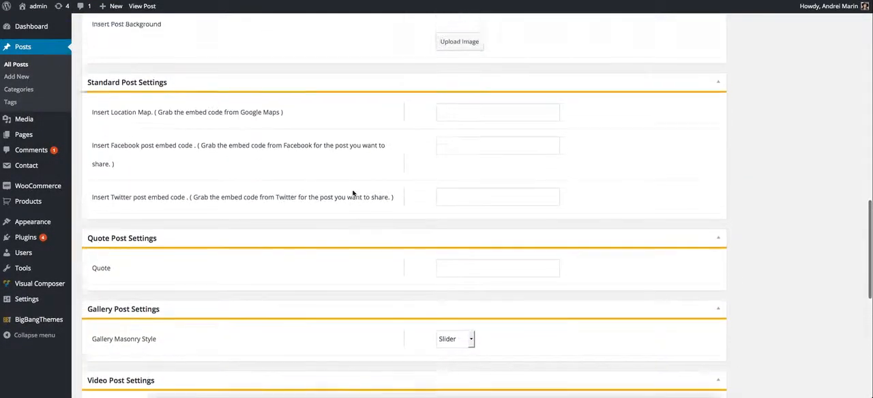
{"action": "scroll", "coordinate": [382, 205], "scroll_direction": "up", "scroll_amount": 5}
{"action": "scroll", "coordinate": [435, 236], "scroll_direction": "down", "scroll_amount": 4}
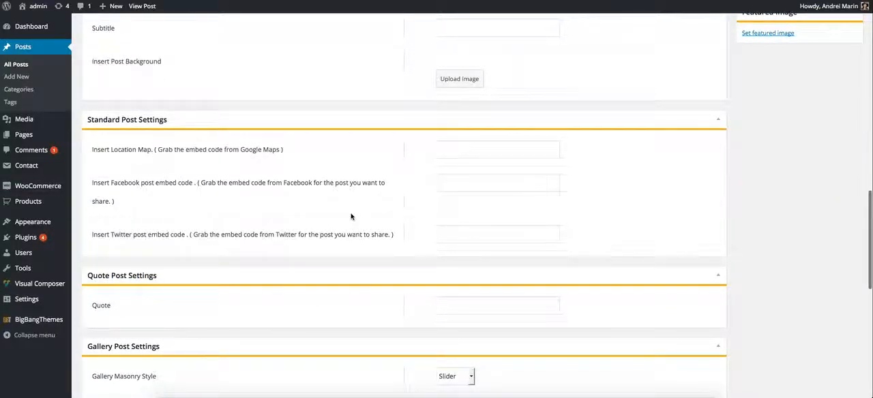
{"action": "scroll", "coordinate": [352, 217], "scroll_direction": "up", "scroll_amount": 8}
{"action": "scroll", "coordinate": [506, 220], "scroll_direction": "up", "scroll_amount": 6}
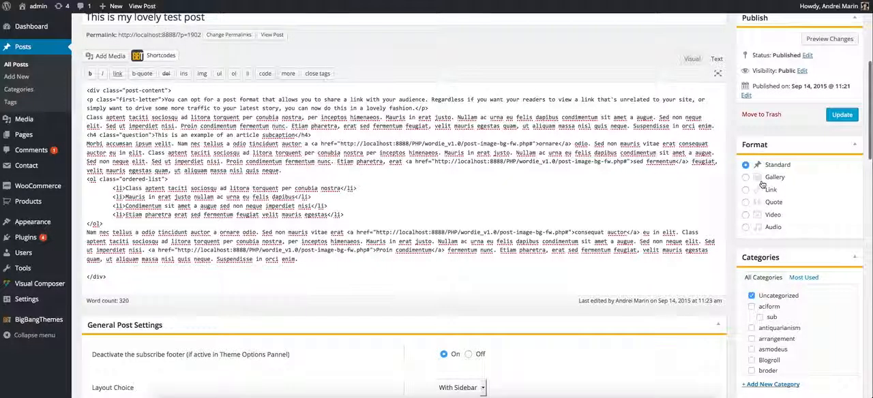
{"action": "scroll", "coordinate": [710, 198], "scroll_direction": "down", "scroll_amount": 15}
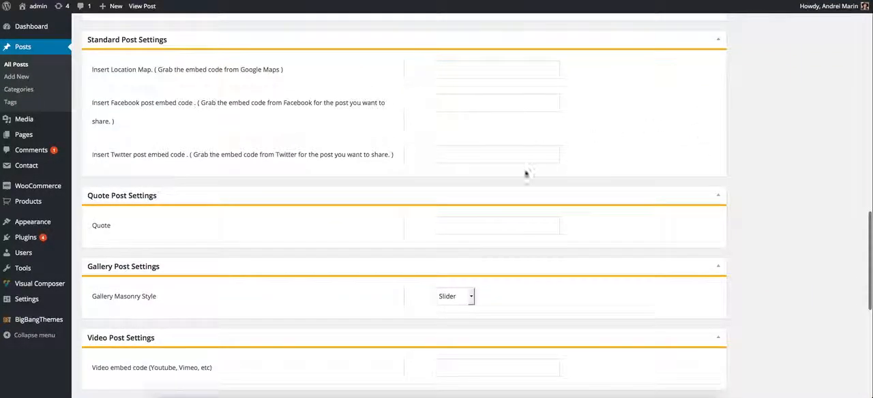
{"action": "scroll", "coordinate": [514, 175], "scroll_direction": "down", "scroll_amount": 3}
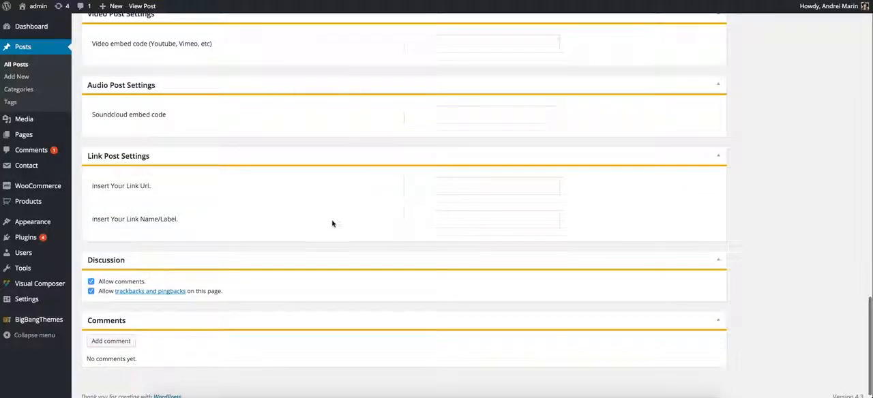
{"action": "scroll", "coordinate": [334, 225], "scroll_direction": "up", "scroll_amount": 10}
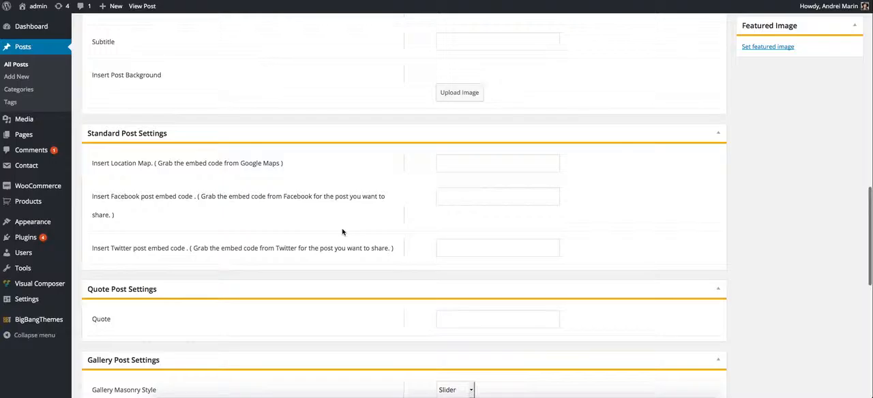
{"action": "scroll", "coordinate": [343, 232], "scroll_direction": "up", "scroll_amount": 8}
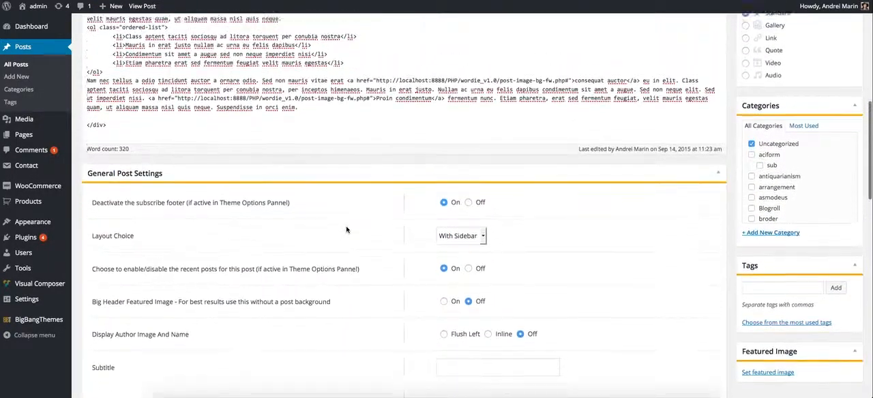
{"action": "scroll", "coordinate": [341, 225], "scroll_direction": "up", "scroll_amount": 3}
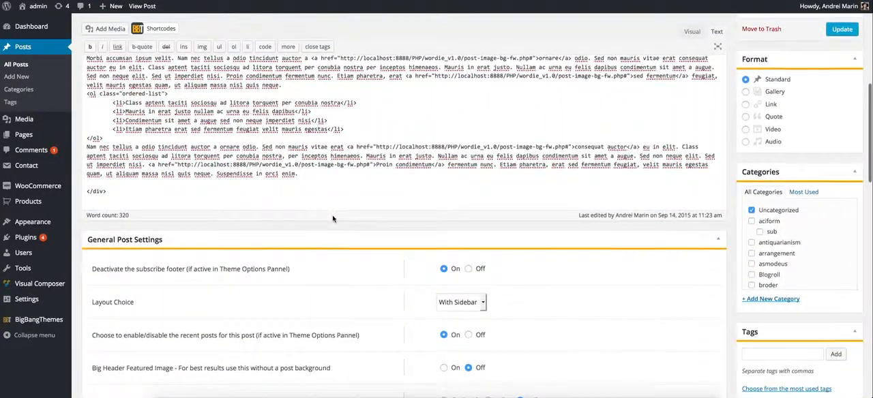
Review the option to deactivate the subscribe footer in General Post Settings, including its Theme Options Pannel condition.
{"action": "scroll", "coordinate": [333, 218], "scroll_direction": "down", "scroll_amount": 6}
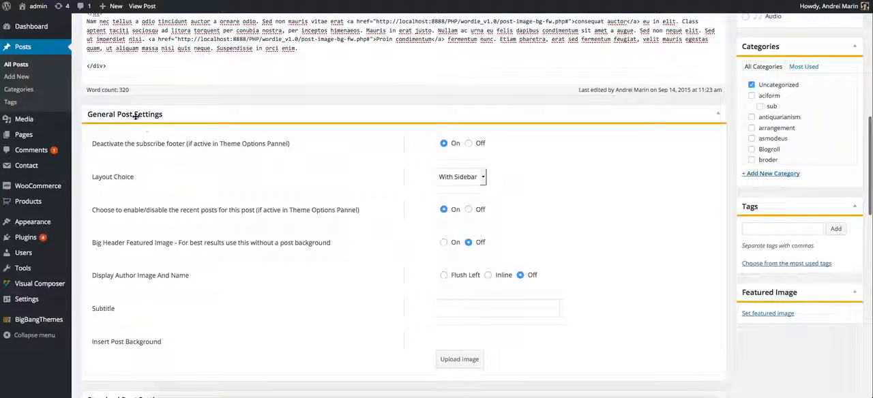
{"action": "left_click", "coordinate": [191, 120]}
{"action": "left_click", "coordinate": [208, 117]}
{"action": "scroll", "coordinate": [209, 120], "scroll_direction": "down", "scroll_amount": 2}
{"action": "scroll", "coordinate": [209, 120], "scroll_direction": "up", "scroll_amount": 1}
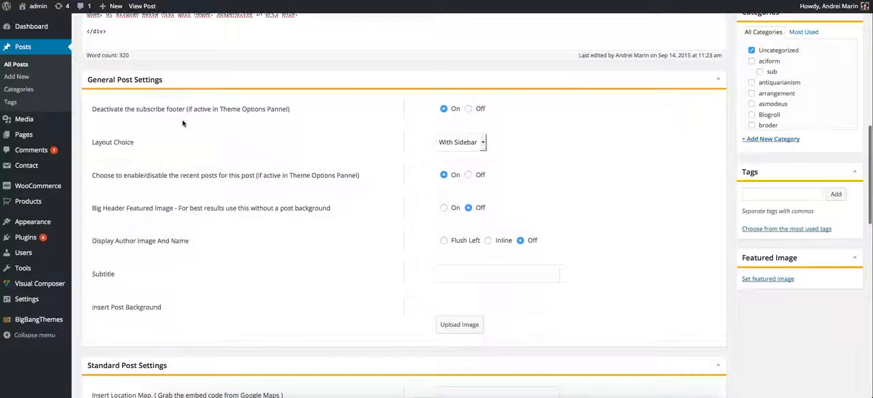
{"action": "left_click_drag", "start_coordinate": [291, 112], "coordinate": [201, 113]}
{"action": "left_click", "coordinate": [159, 122]}
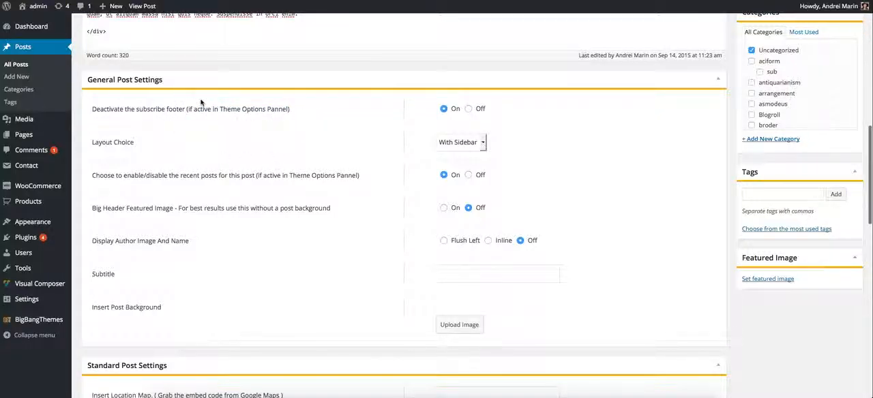
{"action": "left_click_drag", "start_coordinate": [220, 112], "coordinate": [289, 113]}
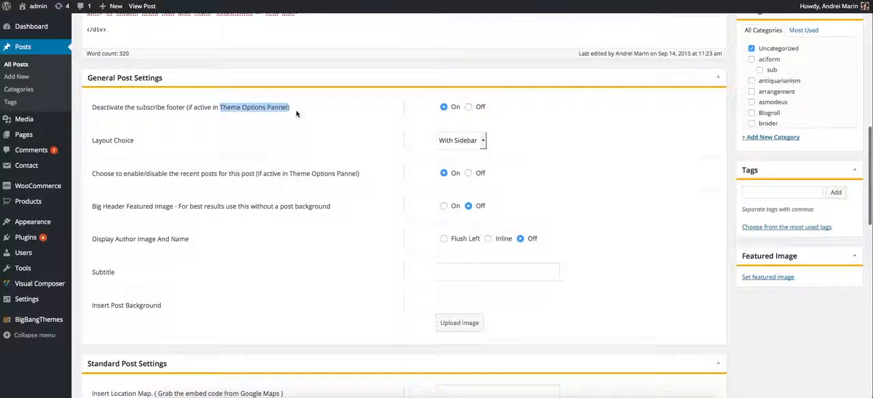
{"action": "mouse_move", "coordinate": [52, 321]}
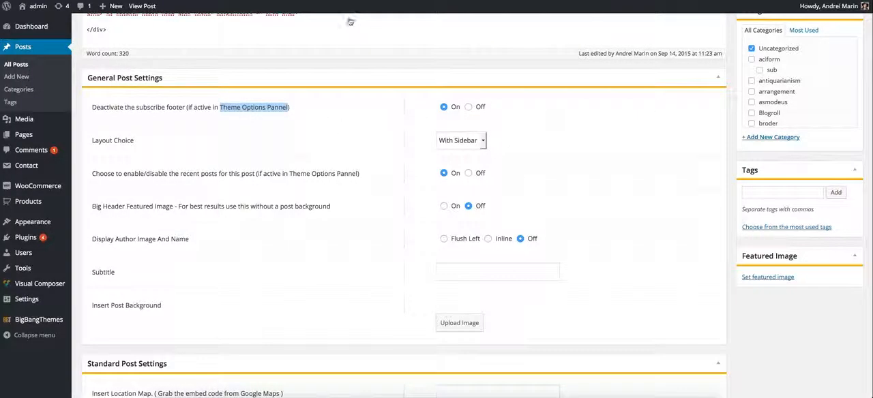
Switch to the Wordie demo site and examine the subscribe footer at the end of the post.
{"action": "key", "text": "super+Tab"}
{"action": "scroll", "coordinate": [333, 191], "scroll_direction": "down", "scroll_amount": 4}
{"action": "scroll", "coordinate": [332, 191], "scroll_direction": "down", "scroll_amount": 15}
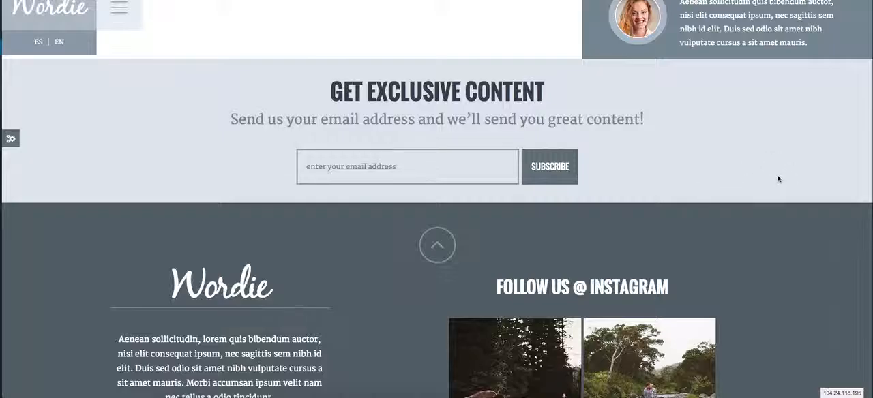
{"action": "scroll", "coordinate": [778, 179], "scroll_direction": "up", "scroll_amount": 1}
{"action": "scroll", "coordinate": [778, 178], "scroll_direction": "up", "scroll_amount": 4}
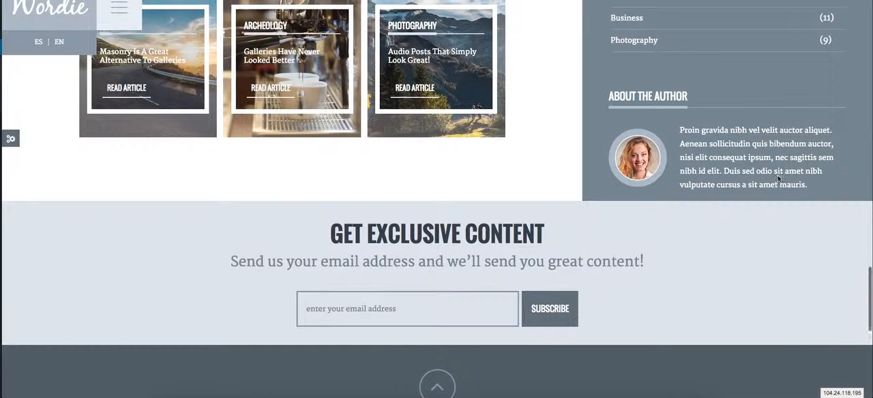
{"action": "scroll", "coordinate": [777, 178], "scroll_direction": "down", "scroll_amount": 3}
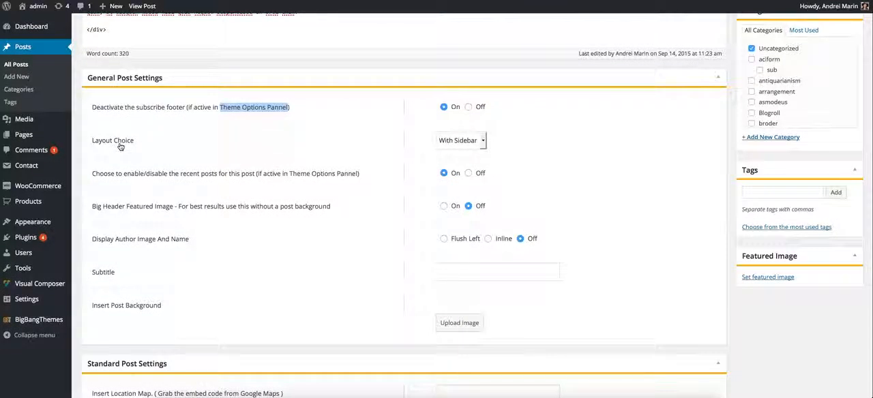
Return to the WordPress post editor and review the Layout Choice and recent posts options.
{"action": "triple_click", "coordinate": [121, 145]}
{"action": "left_click", "coordinate": [482, 141]}
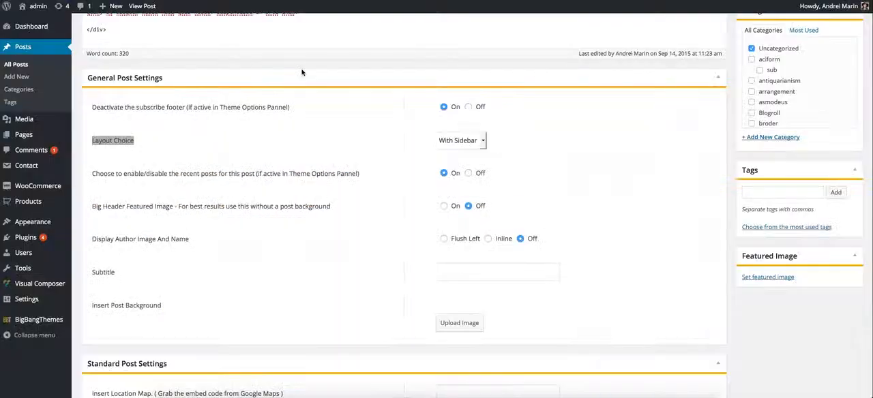
{"action": "left_click_drag", "start_coordinate": [96, 174], "coordinate": [228, 178]}
{"action": "left_click", "coordinate": [227, 181]}
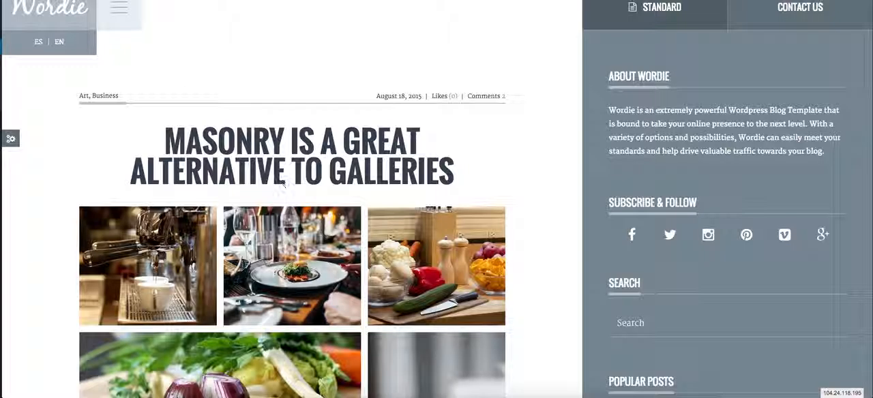
Examine the Related Articles section below the comment form of the masonry gallery post on the Wordie demo site.
{"action": "scroll", "coordinate": [283, 183], "scroll_direction": "down", "scroll_amount": 15}
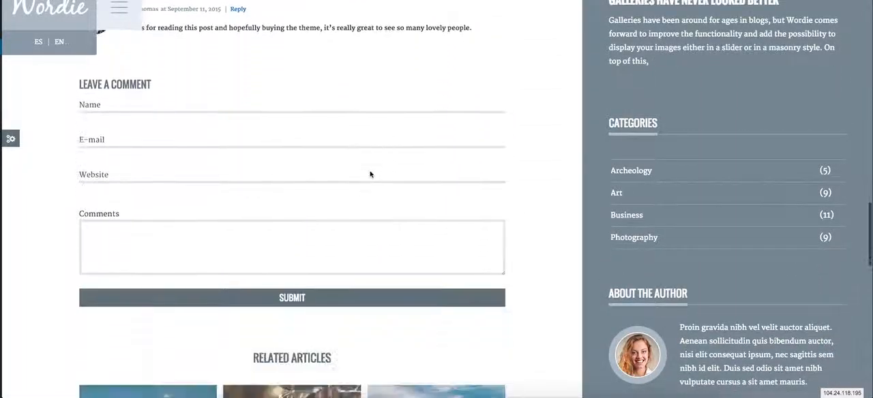
{"action": "scroll", "coordinate": [370, 174], "scroll_direction": "down", "scroll_amount": 5}
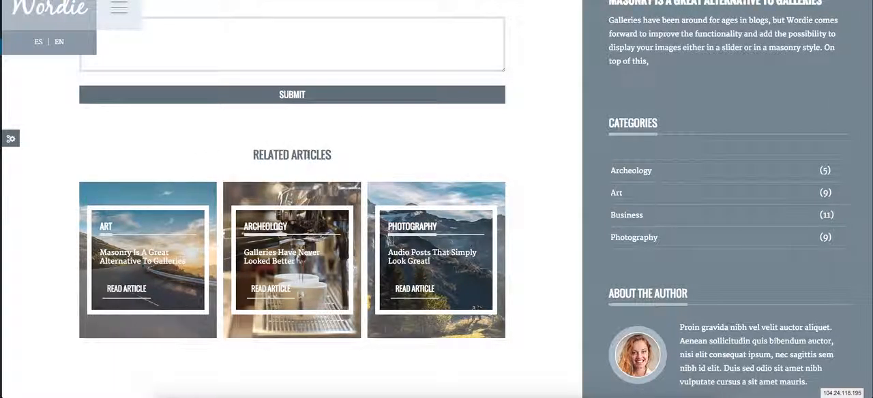
{"action": "mouse_move", "coordinate": [314, 155]}
{"action": "left_mouse_down"}
{"action": "mouse_move", "coordinate": [271, 155]}
{"action": "mouse_move", "coordinate": [314, 154]}
{"action": "left_mouse_up"}
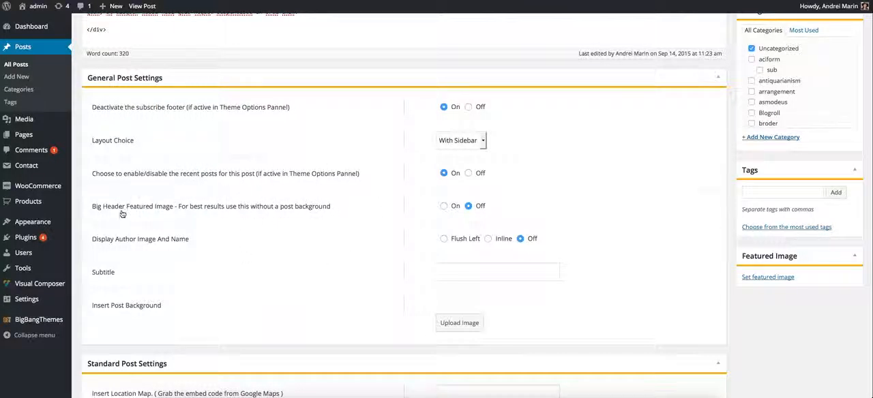
Review the Big Header Featured Image option and the featured image setting in the WordPress post editor.
{"action": "left_click_drag", "start_coordinate": [90, 208], "coordinate": [344, 207]}
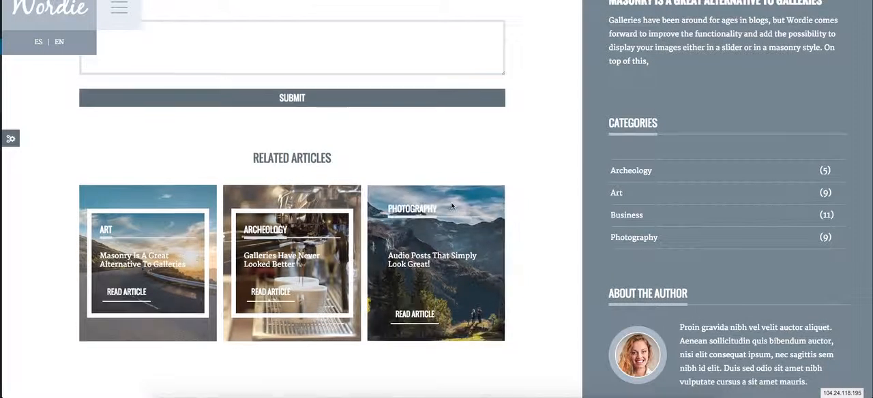
{"action": "scroll", "coordinate": [294, 205], "scroll_direction": "down", "scroll_amount": 5}
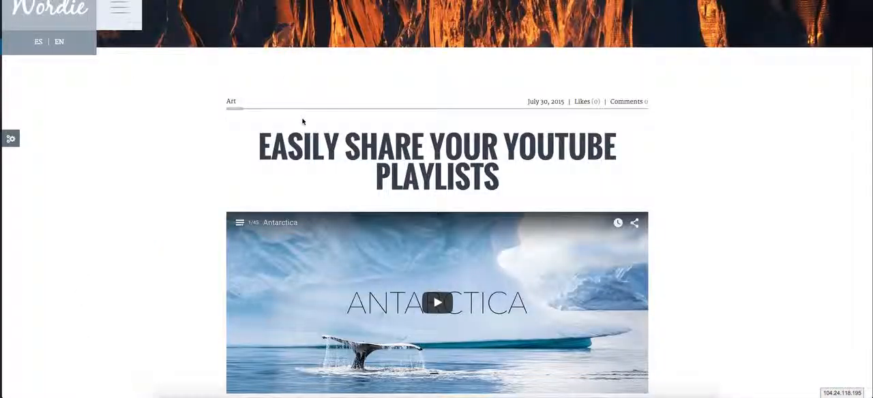
{"action": "scroll", "coordinate": [302, 121], "scroll_direction": "up", "scroll_amount": 5}
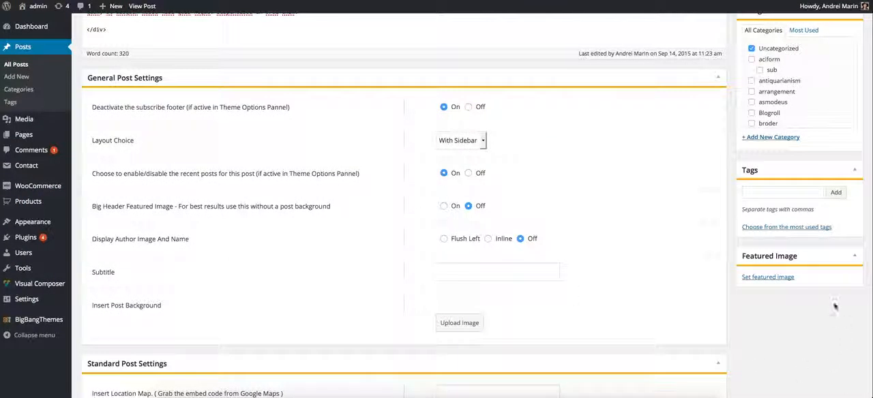
{"action": "left_click", "coordinate": [782, 278]}
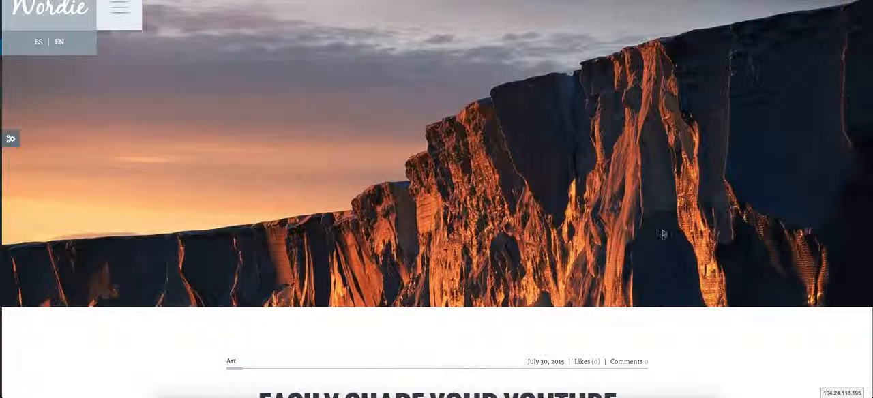
Compare the header of the masonry gallery post with the big header image of the YouTube playlists post on the Wordie demo site.
{"action": "scroll", "coordinate": [674, 223], "scroll_direction": "down", "scroll_amount": 3}
{"action": "scroll", "coordinate": [674, 224], "scroll_direction": "up", "scroll_amount": 3}
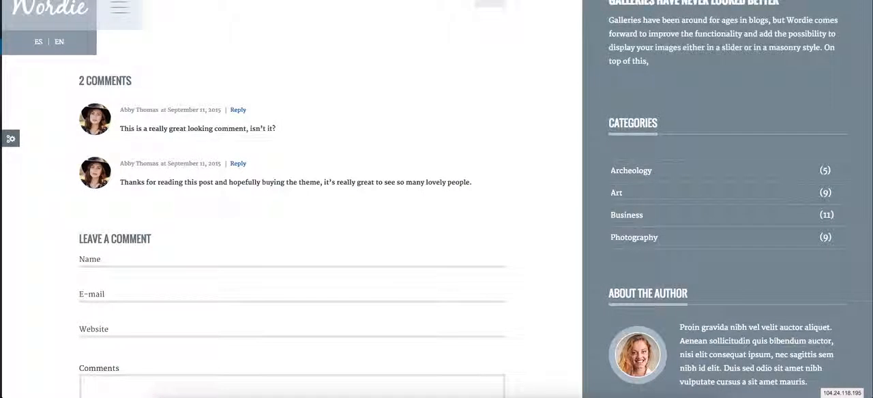
{"action": "scroll", "coordinate": [331, 142], "scroll_direction": "up", "scroll_amount": 10}
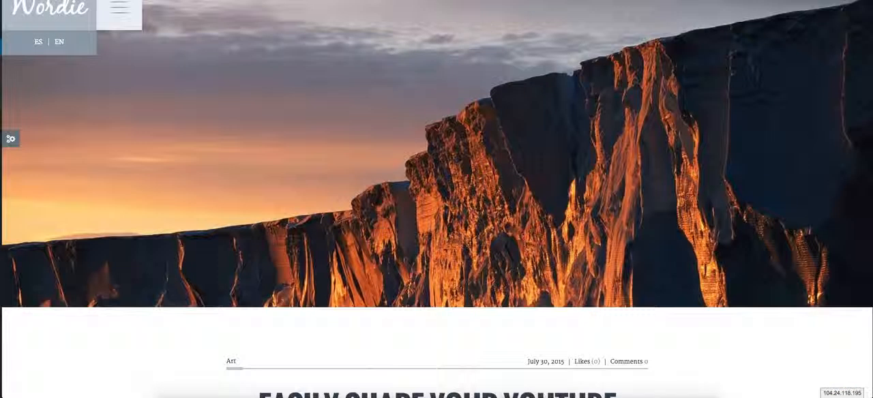
{"action": "scroll", "coordinate": [590, 81], "scroll_direction": "down", "scroll_amount": 4}
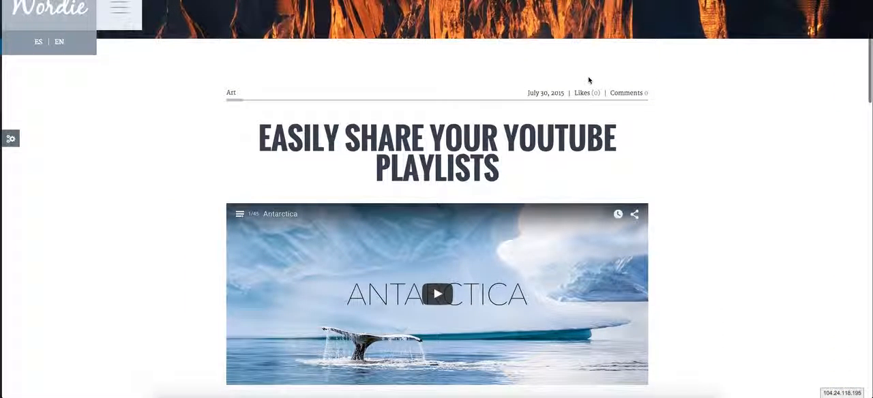
{"action": "scroll", "coordinate": [621, 84], "scroll_direction": "down", "scroll_amount": 1}
{"action": "scroll", "coordinate": [723, 84], "scroll_direction": "up", "scroll_amount": 5}
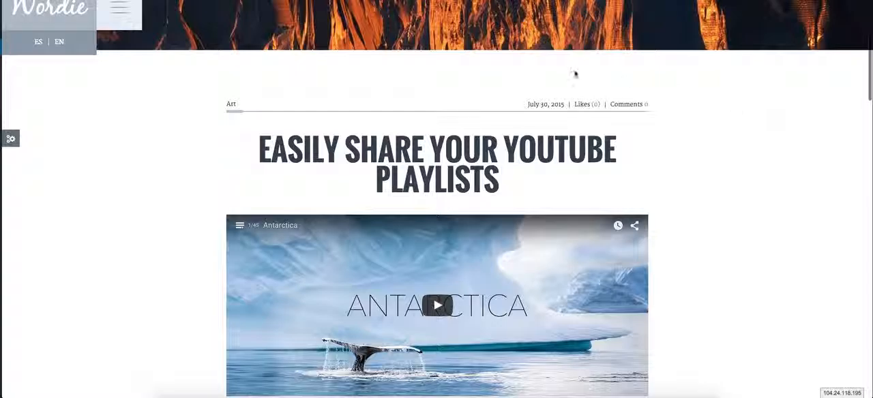
{"action": "scroll", "coordinate": [384, 133], "scroll_direction": "down", "scroll_amount": 3}
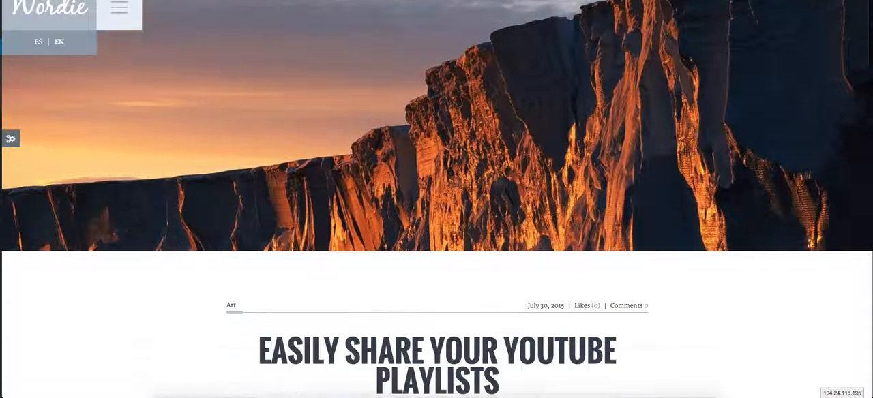
{"action": "scroll", "coordinate": [247, 103], "scroll_direction": "up", "scroll_amount": 3}
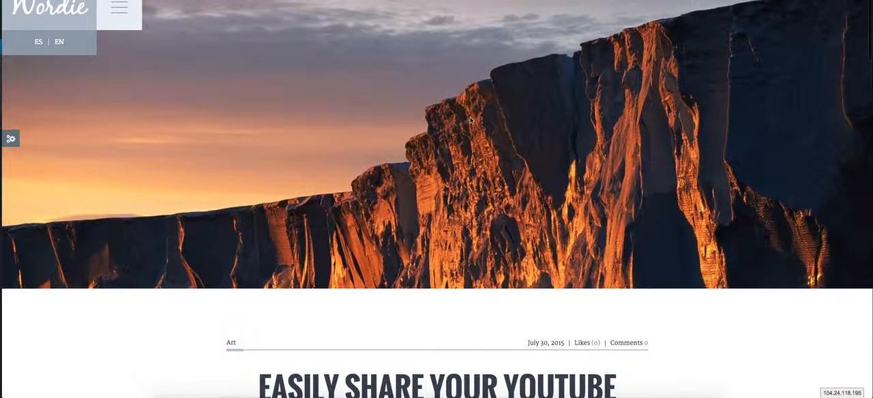
{"action": "scroll", "coordinate": [410, 121], "scroll_direction": "down", "scroll_amount": 3}
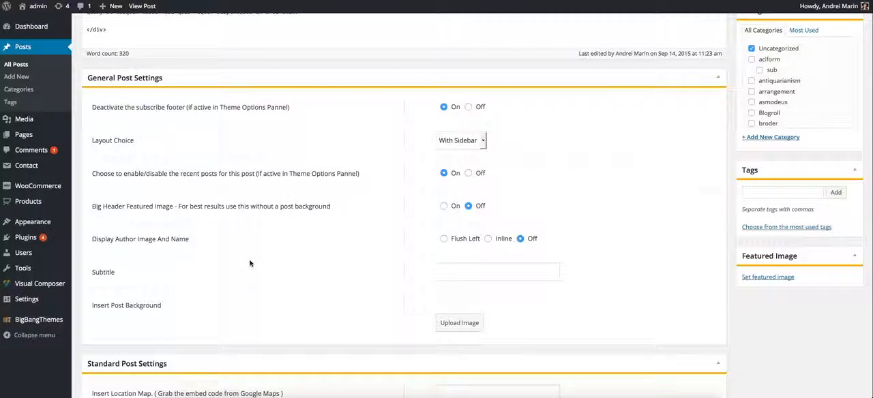
Review the Display Author Image And Name option and its Flush Left, Inline and Off choices in General Post Settings.
{"action": "left_click_drag", "start_coordinate": [96, 240], "coordinate": [206, 245]}
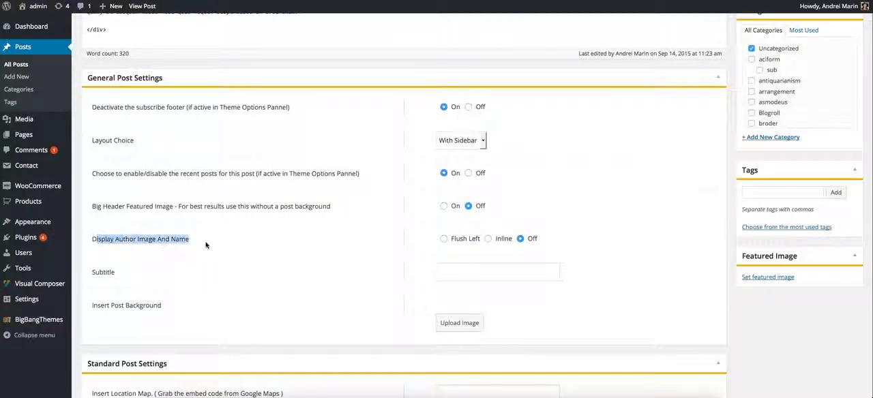
{"action": "left_click", "coordinate": [206, 245]}
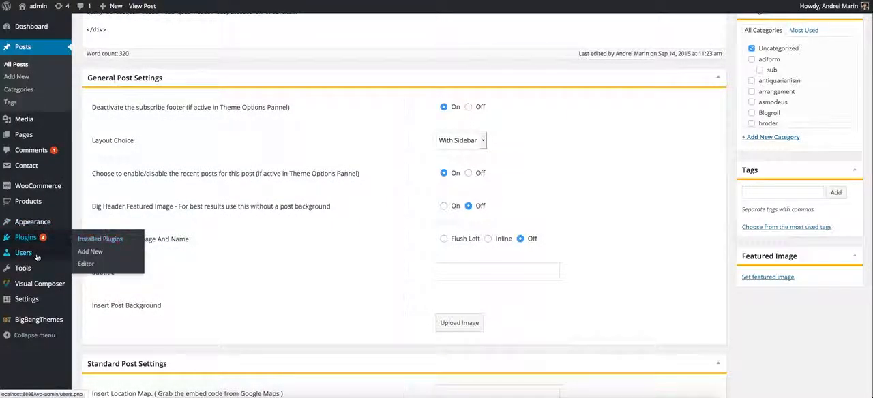
{"action": "mouse_move", "coordinate": [38, 257]}
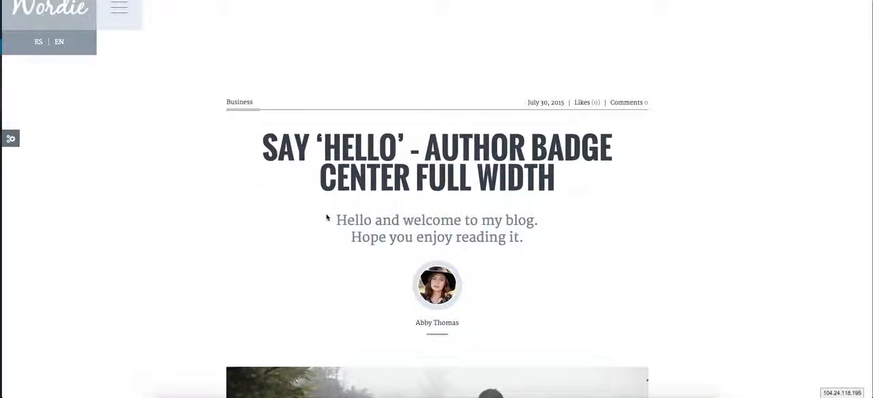
{"action": "left_click_drag", "start_coordinate": [327, 217], "coordinate": [524, 239]}
{"action": "left_click", "coordinate": [508, 305]}
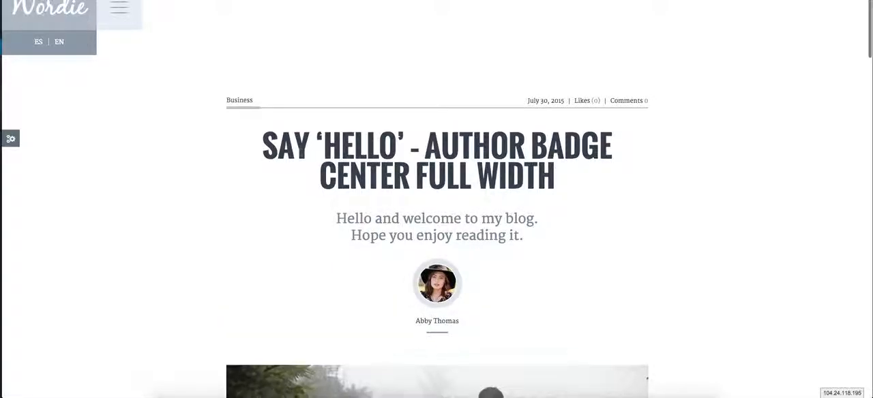
Examine the title, subtitle and centered author badge of the full-width author badge post on the Wordie demo site.
{"action": "scroll", "coordinate": [189, 120], "scroll_direction": "down", "scroll_amount": 2}
{"action": "left_click_drag", "start_coordinate": [332, 138], "coordinate": [493, 250]}
{"action": "left_click", "coordinate": [360, 173]}
{"action": "scroll", "coordinate": [413, 202], "scroll_direction": "down", "scroll_amount": 4}
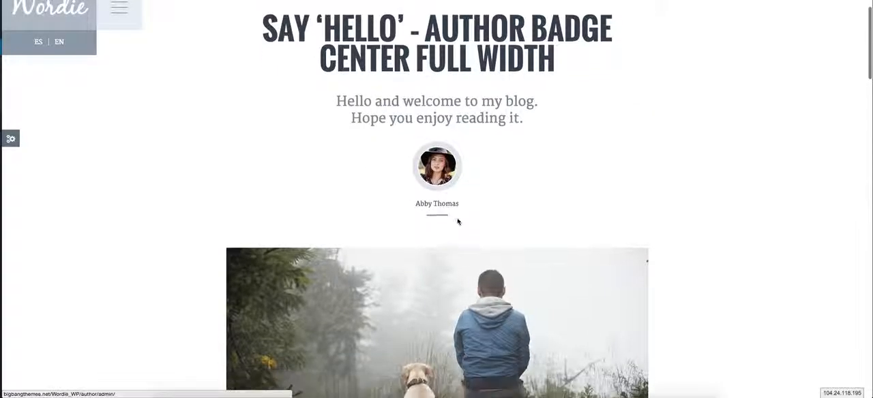
{"action": "scroll", "coordinate": [211, 133], "scroll_direction": "down", "scroll_amount": 8}
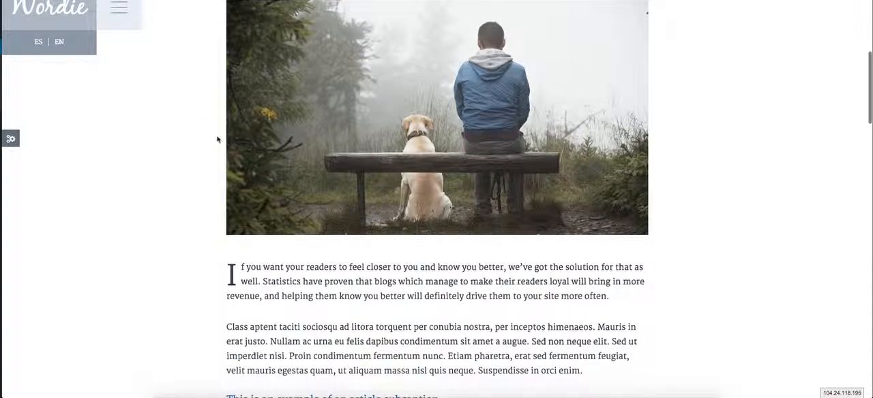
{"action": "scroll", "coordinate": [409, 168], "scroll_direction": "up", "scroll_amount": 10}
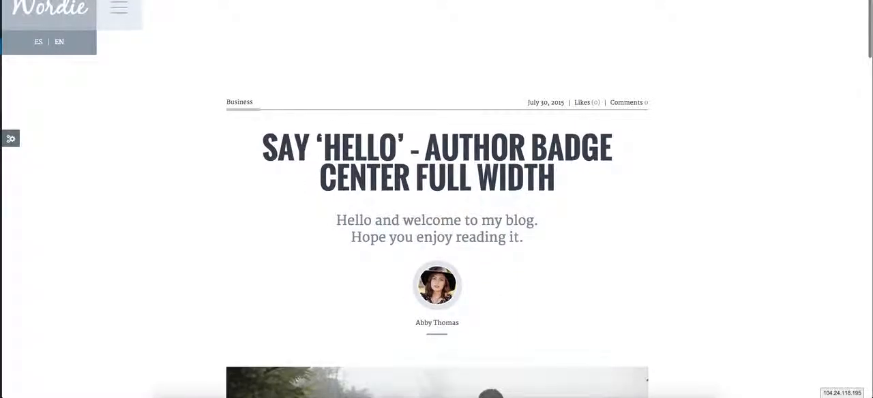
{"action": "left_click_drag", "start_coordinate": [334, 217], "coordinate": [551, 242]}
{"action": "left_click", "coordinate": [552, 245]}
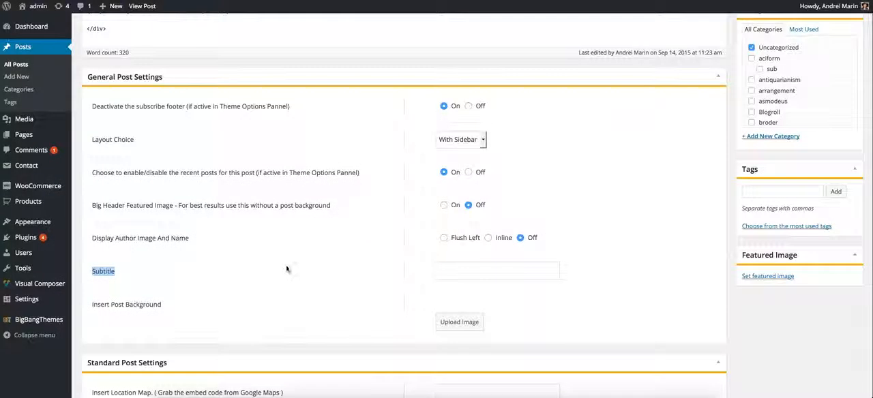
Return to the WordPress post editor and review the Subtitle and Insert Post Background options.
{"action": "left_click", "coordinate": [499, 269]}
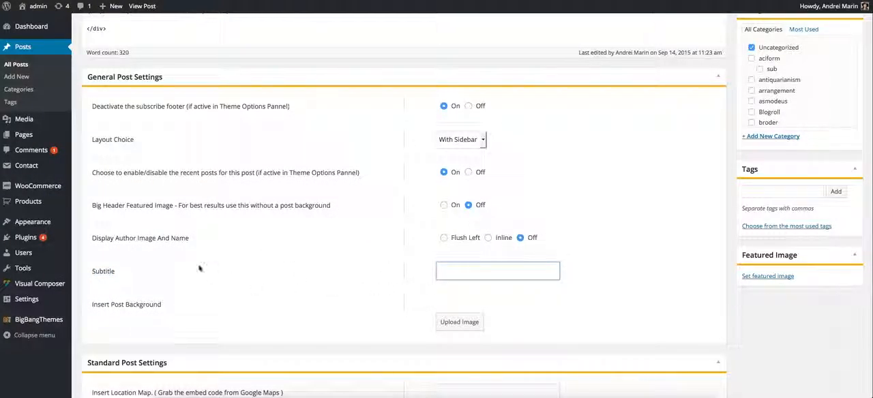
{"action": "left_click_drag", "start_coordinate": [116, 305], "coordinate": [178, 320]}
{"action": "left_click", "coordinate": [192, 322]}
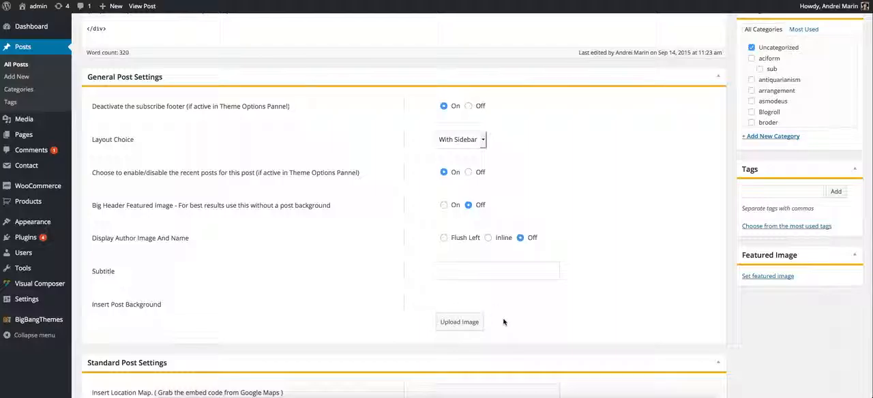
{"action": "scroll", "coordinate": [298, 294], "scroll_direction": "down", "scroll_amount": 3}
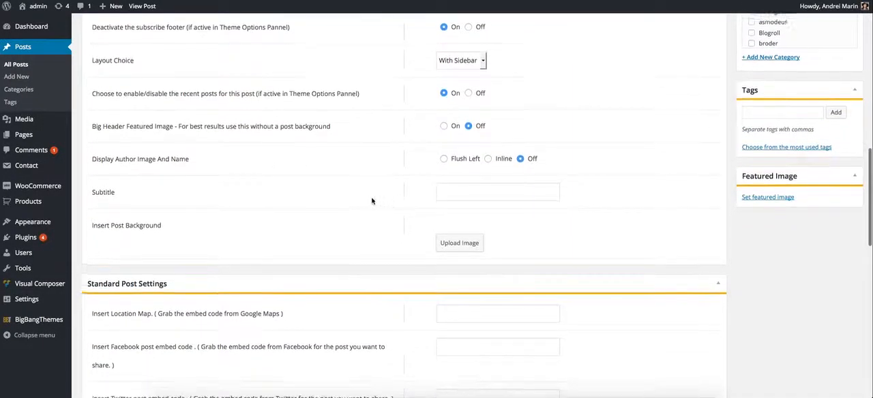
{"action": "scroll", "coordinate": [361, 205], "scroll_direction": "down", "scroll_amount": 1}
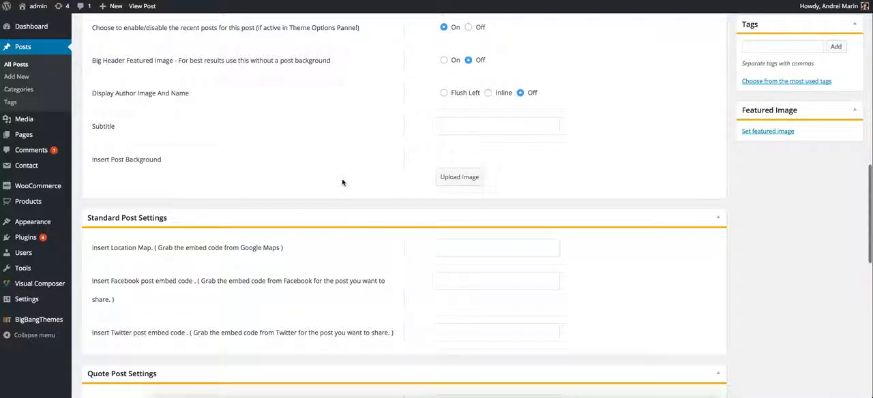
{"action": "scroll", "coordinate": [338, 181], "scroll_direction": "down", "scroll_amount": 2}
{"action": "scroll", "coordinate": [353, 152], "scroll_direction": "up", "scroll_amount": 12}
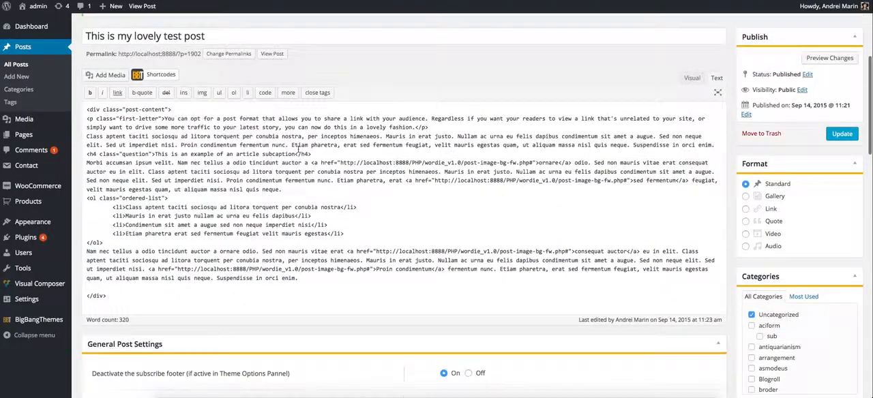
{"action": "scroll", "coordinate": [449, 91], "scroll_direction": "down", "scroll_amount": 12}
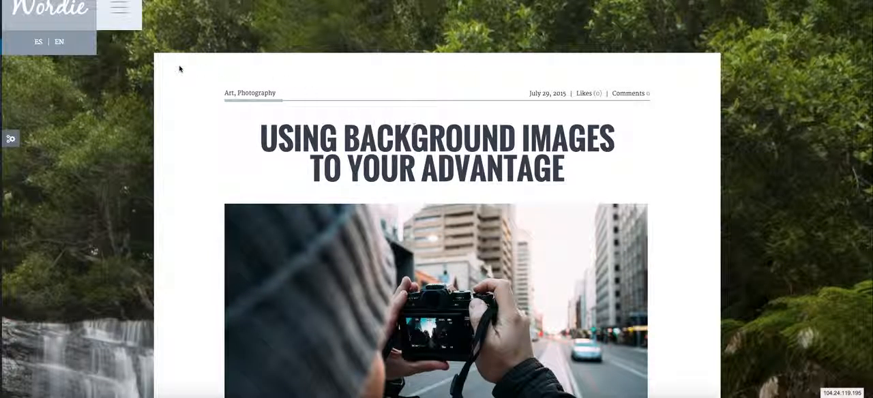
Examine the background image behind the "Using Background Images to Your Advantage" post on the Wordie demo site.
{"action": "scroll", "coordinate": [162, 118], "scroll_direction": "down", "scroll_amount": 15}
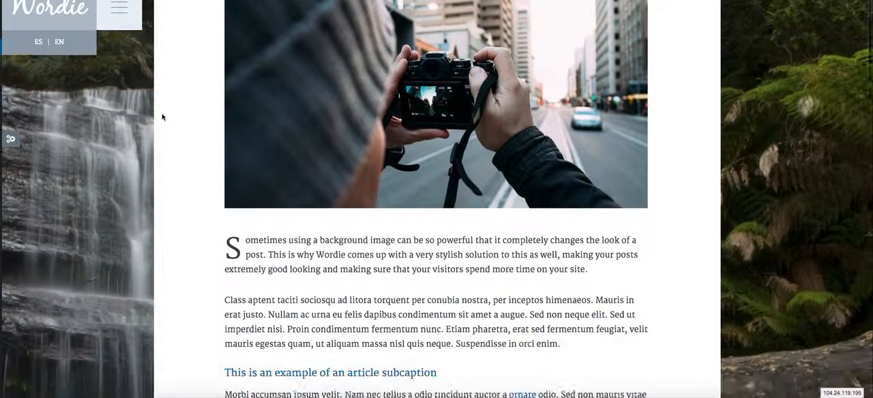
{"action": "scroll", "coordinate": [162, 117], "scroll_direction": "down", "scroll_amount": 13}
{"action": "scroll", "coordinate": [161, 118], "scroll_direction": "up", "scroll_amount": 10}
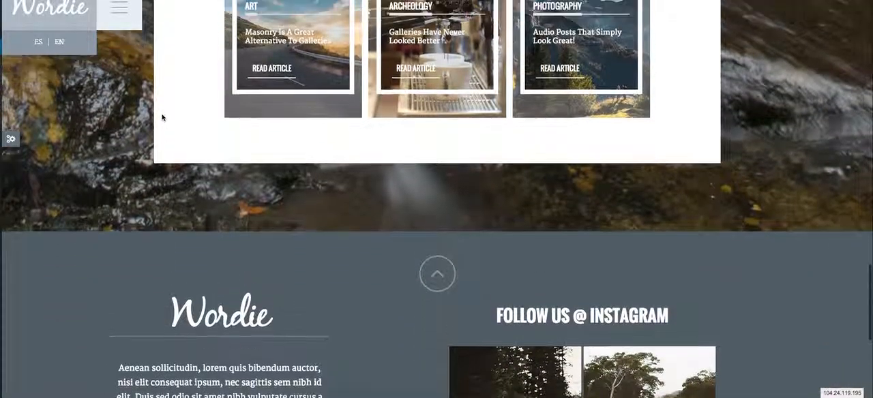
{"action": "scroll", "coordinate": [162, 121], "scroll_direction": "up", "scroll_amount": 15}
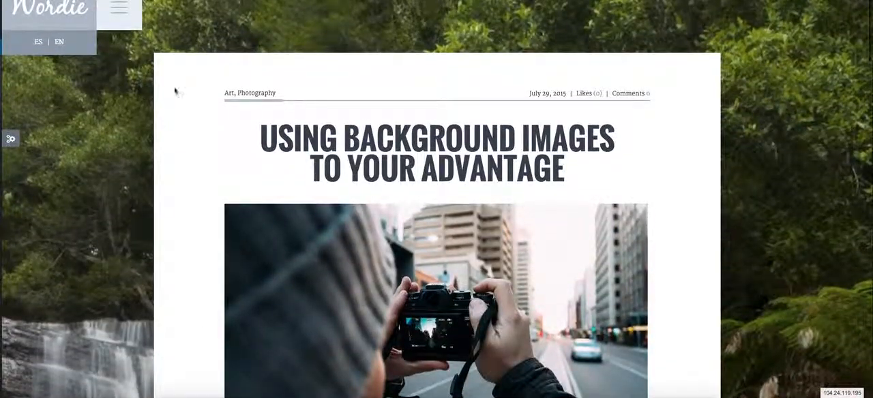
{"action": "scroll", "coordinate": [856, 94], "scroll_direction": "down", "scroll_amount": 3}
{"action": "scroll", "coordinate": [857, 94], "scroll_direction": "up", "scroll_amount": 3}
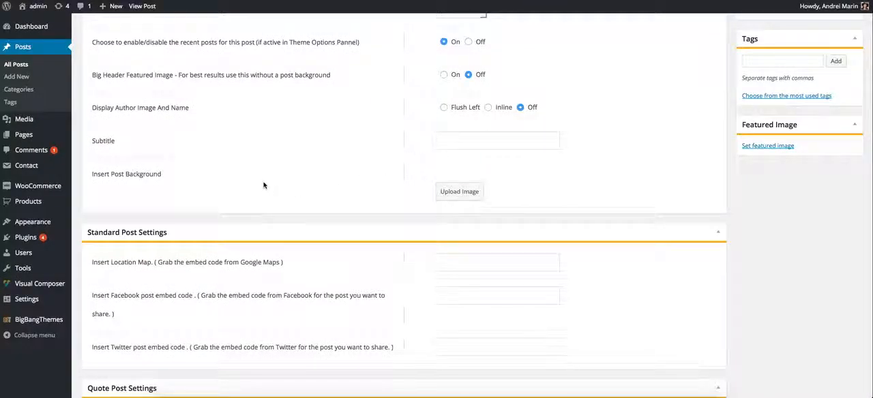
{"action": "scroll", "coordinate": [264, 185], "scroll_direction": "up", "scroll_amount": 5}
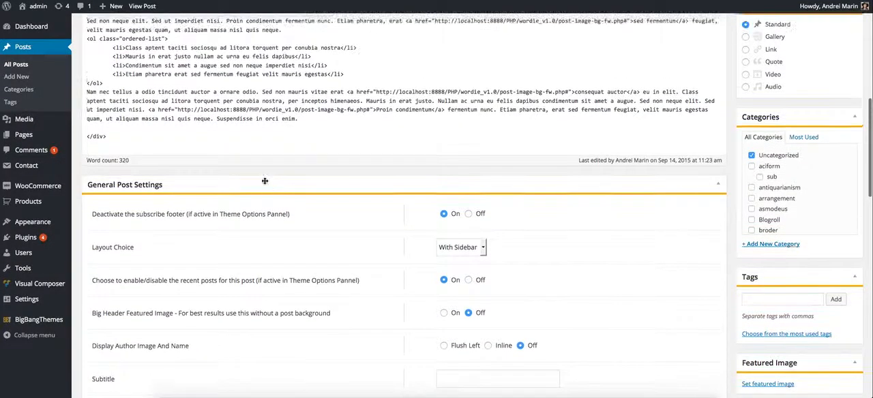
Collapse the General Post Settings section in the WordPress post editor and set the post format to Quote.
{"action": "left_click", "coordinate": [133, 184]}
{"action": "left_click", "coordinate": [476, 184]}
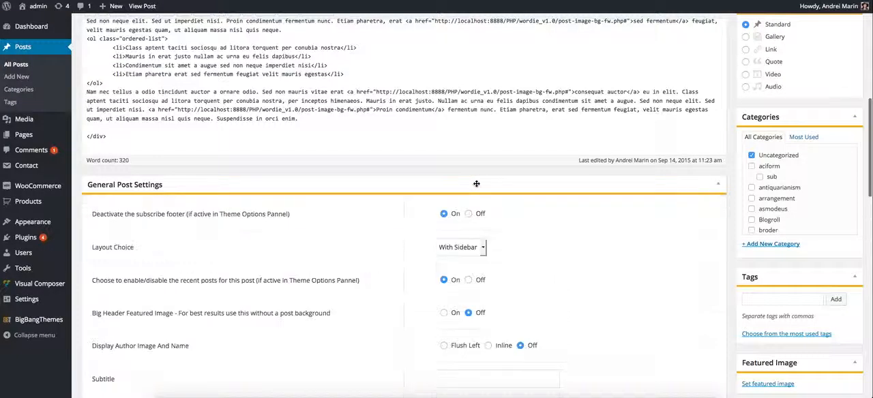
{"action": "left_click", "coordinate": [454, 184]}
{"action": "scroll", "coordinate": [836, 121], "scroll_direction": "up", "scroll_amount": 1}
{"action": "scroll", "coordinate": [836, 121], "scroll_direction": "up", "scroll_amount": 2}
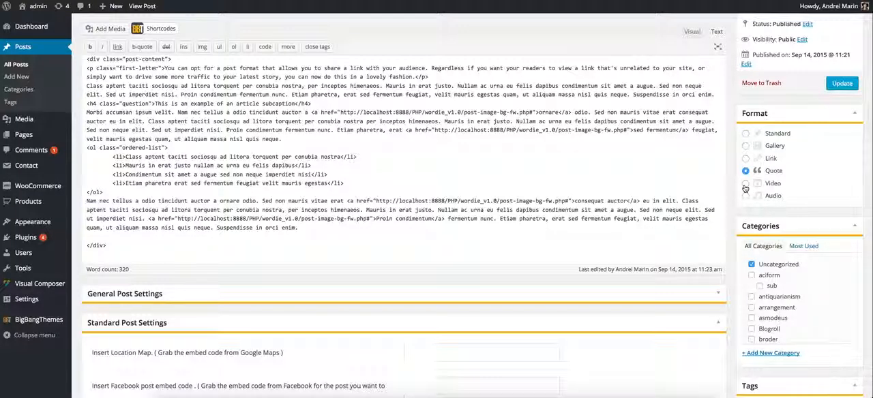
Examine the Standard, Quote, Gallery, Video, Audio and Link Post Settings sections, trying the Video post format.
{"action": "scroll", "coordinate": [716, 233], "scroll_direction": "down", "scroll_amount": 5}
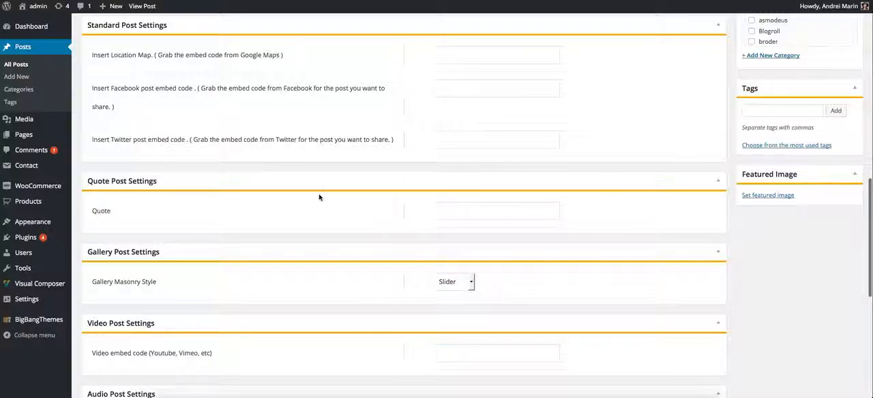
{"action": "scroll", "coordinate": [321, 211], "scroll_direction": "down", "scroll_amount": 5}
{"action": "scroll", "coordinate": [503, 299], "scroll_direction": "up", "scroll_amount": 2}
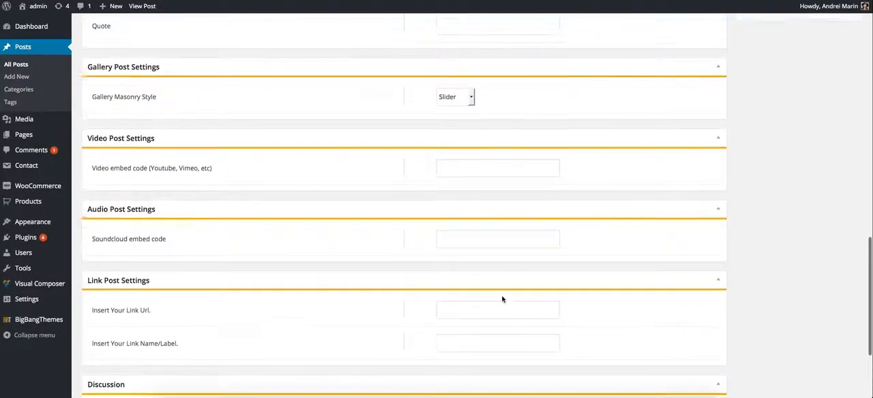
{"action": "scroll", "coordinate": [483, 288], "scroll_direction": "up", "scroll_amount": 7}
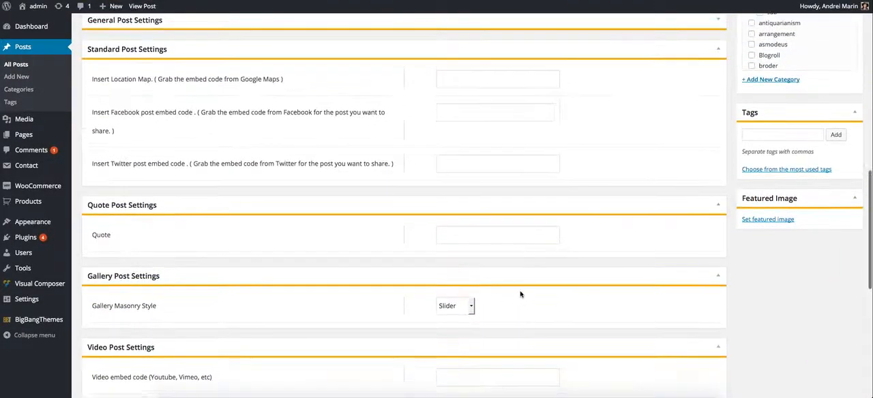
{"action": "scroll", "coordinate": [749, 112], "scroll_direction": "down", "scroll_amount": 3}
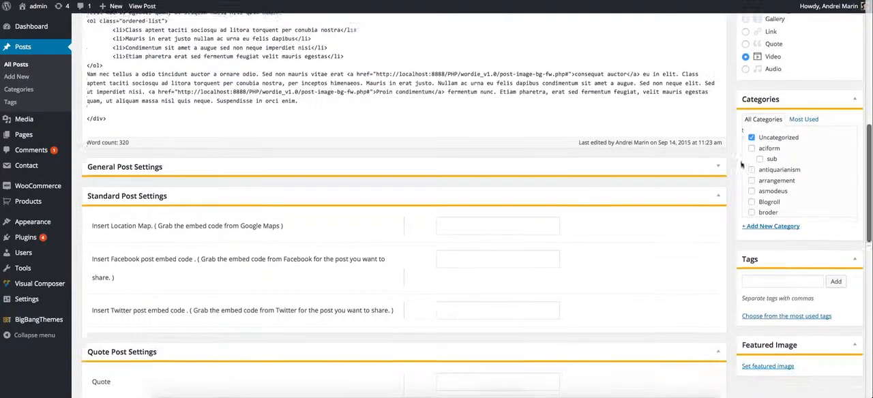
Switch the post format back to Quote and collapse the Standard Post Settings section.
{"action": "scroll", "coordinate": [747, 121], "scroll_direction": "up", "scroll_amount": 2}
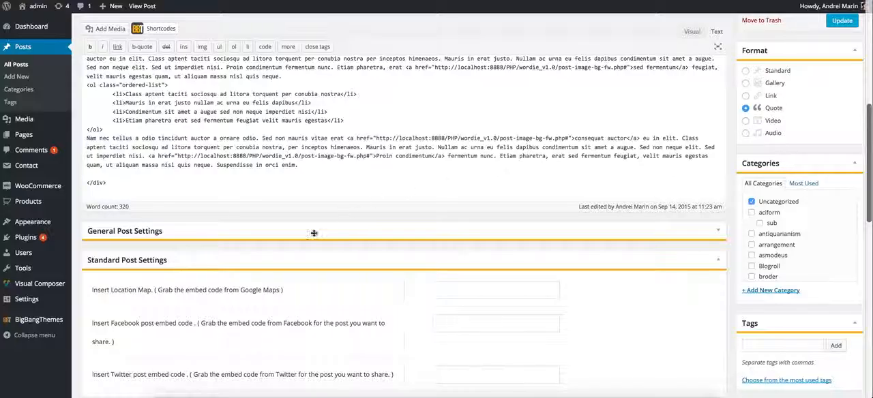
{"action": "left_click", "coordinate": [176, 262]}
{"action": "scroll", "coordinate": [164, 247], "scroll_direction": "down", "scroll_amount": 1}
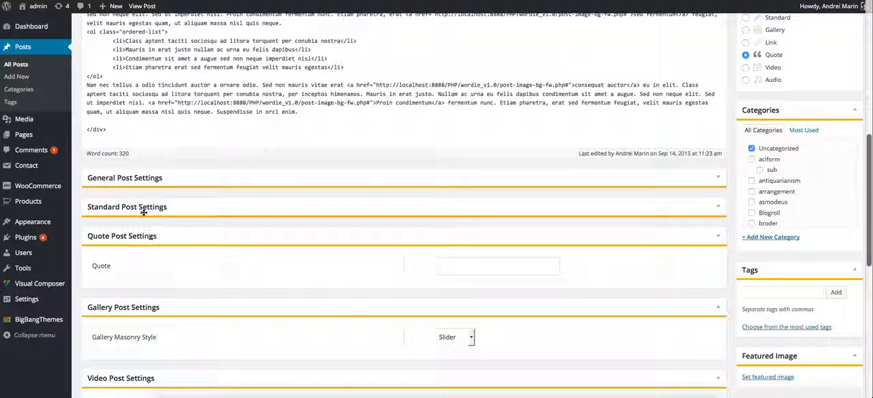
Enter "Where you can fill whaterever info" as the quote in Quote Post Settings.
{"action": "left_click", "coordinate": [473, 273]}
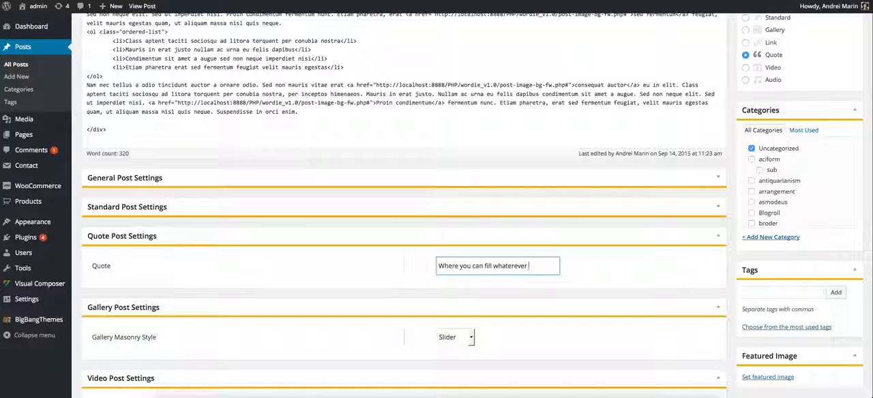
{"action": "scroll", "coordinate": [546, 273], "scroll_direction": "down", "scroll_amount": 1}
{"action": "scroll", "coordinate": [555, 276], "scroll_direction": "up", "scroll_amount": 2}
Set the post format to Gallery and review the Gallery Masonry Style option.
{"action": "scroll", "coordinate": [555, 275], "scroll_direction": "up", "scroll_amount": 2}
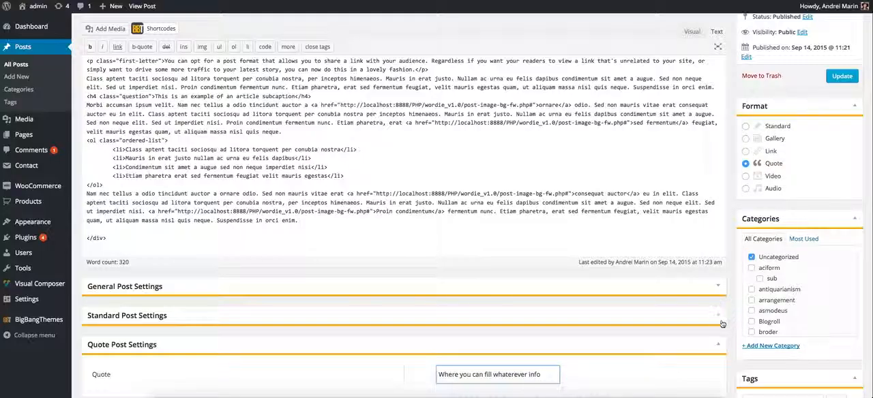
{"action": "scroll", "coordinate": [735, 183], "scroll_direction": "down", "scroll_amount": 4}
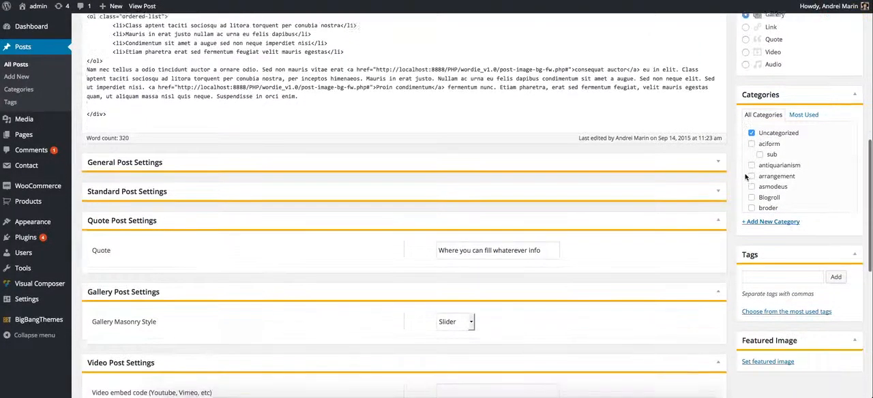
{"action": "scroll", "coordinate": [465, 274], "scroll_direction": "up", "scroll_amount": 6}
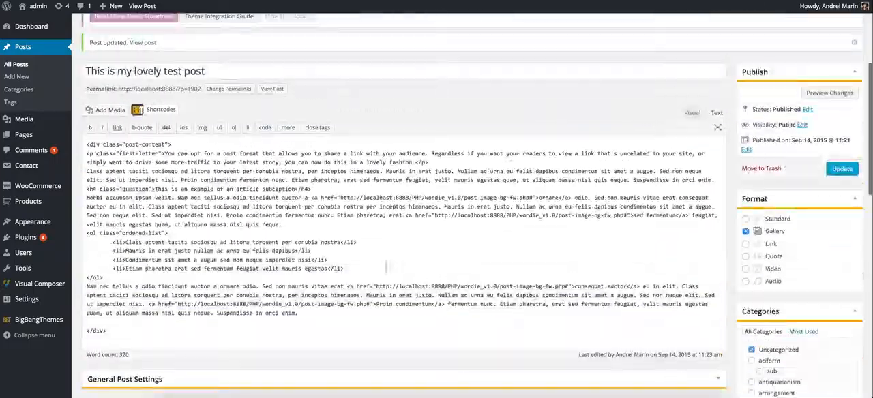
Try to create a gallery above the ordered list in the post content, selecting the post-27 image from the Media Library.
{"action": "left_click", "coordinate": [330, 232]}
{"action": "key", "text": "Return"}
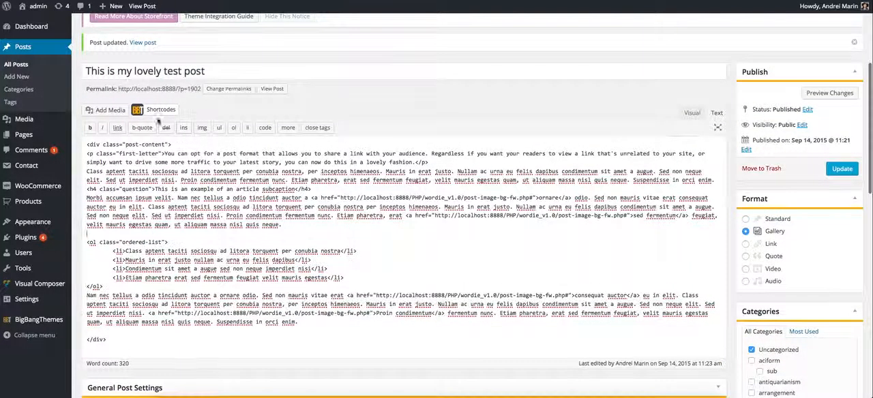
{"action": "left_click", "coordinate": [96, 110]}
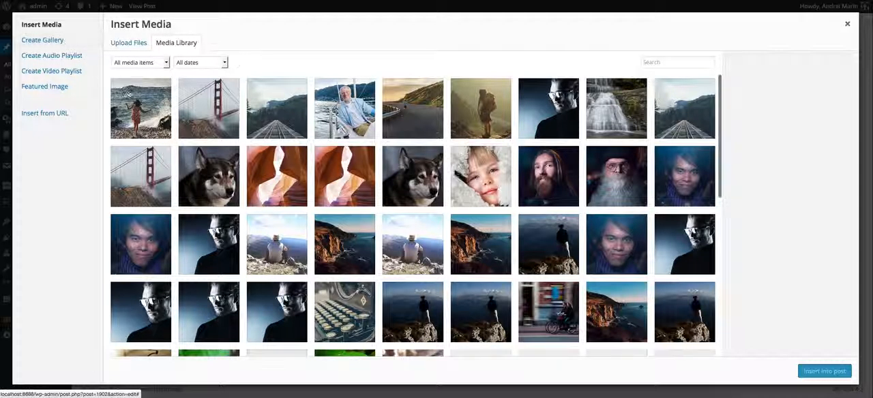
{"action": "left_click", "coordinate": [129, 95]}
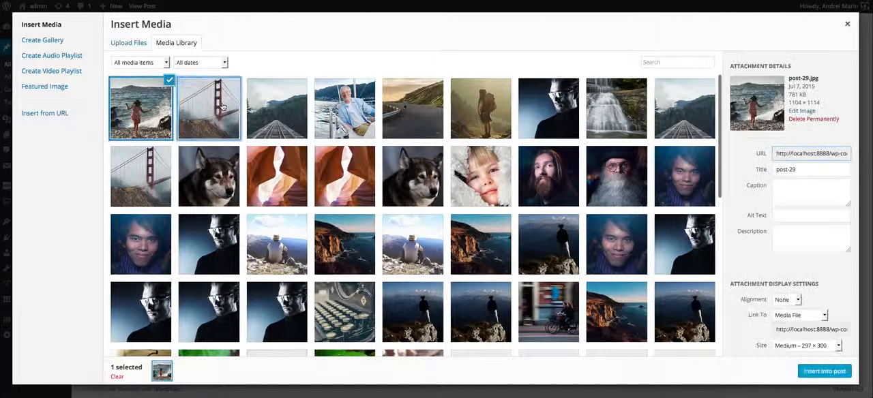
{"action": "left_click", "coordinate": [273, 109]}
{"action": "left_click", "coordinate": [49, 41]}
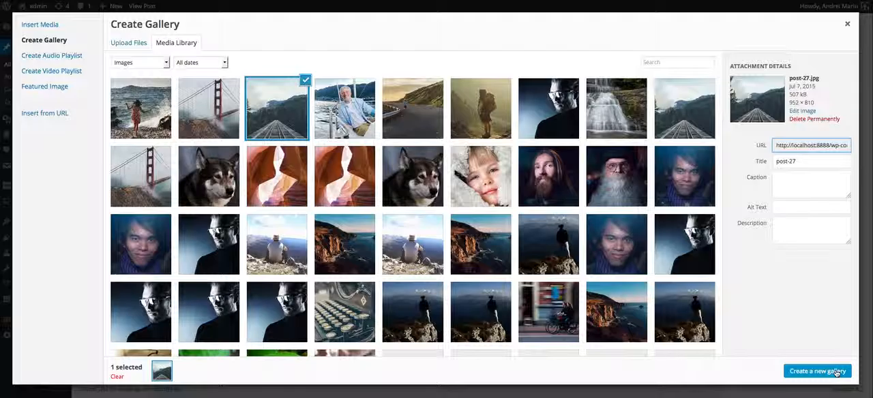
{"action": "left_click", "coordinate": [848, 24]}
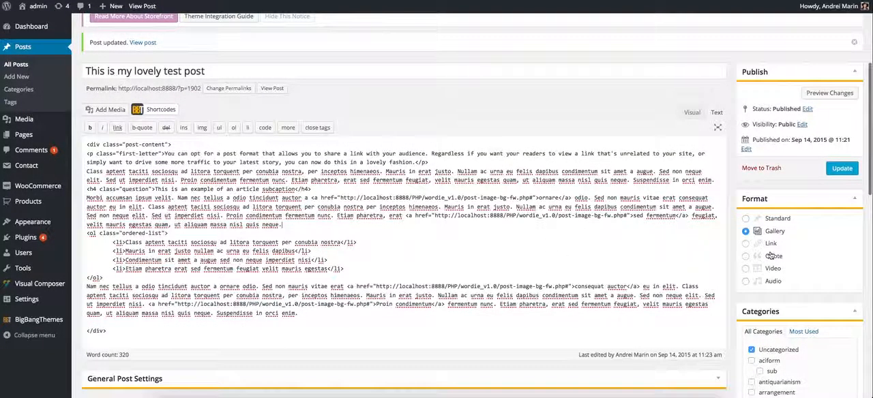
Switch the Gallery Masonry Style to Masonry and back to Slider in Gallery Post Settings.
{"action": "scroll", "coordinate": [710, 264], "scroll_direction": "down", "scroll_amount": 5}
{"action": "left_click", "coordinate": [461, 236]}
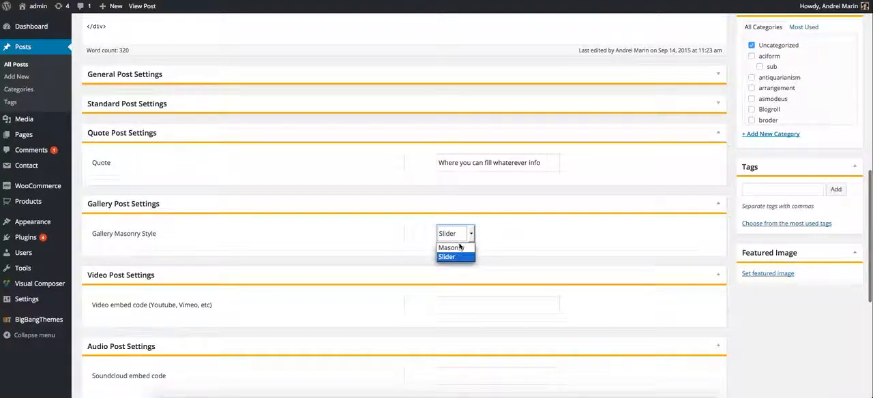
{"action": "left_click", "coordinate": [452, 249]}
{"action": "left_click", "coordinate": [462, 234]}
{"action": "left_click", "coordinate": [457, 257]}
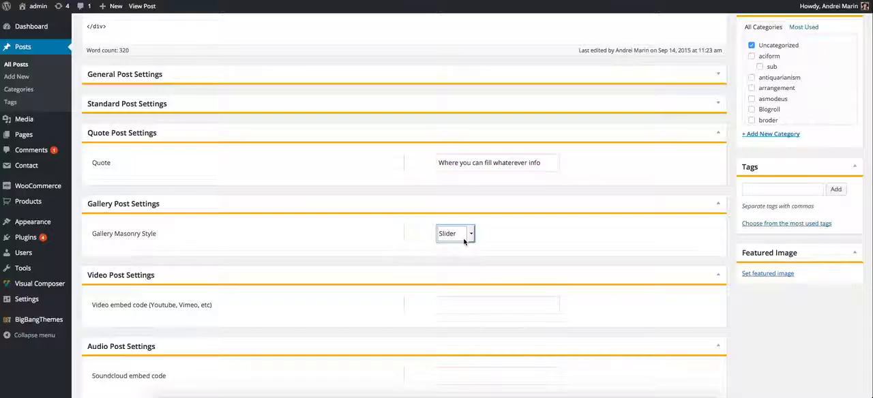
Set the post format to Video and bring up the Video Post Settings section.
{"action": "scroll", "coordinate": [464, 242], "scroll_direction": "down", "scroll_amount": 3}
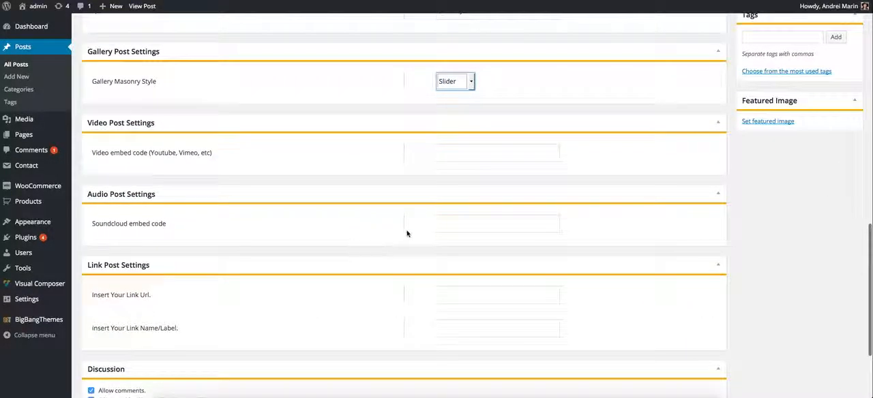
{"action": "scroll", "coordinate": [408, 234], "scroll_direction": "up", "scroll_amount": 6}
{"action": "left_click", "coordinate": [747, 120]}
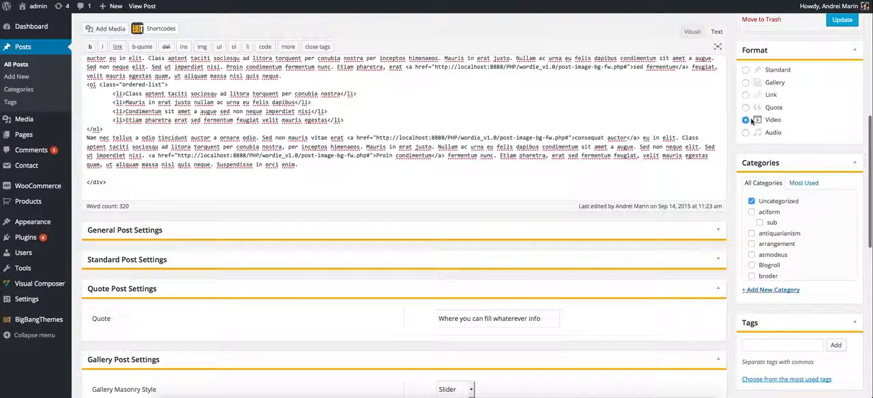
{"action": "scroll", "coordinate": [748, 120], "scroll_direction": "down", "scroll_amount": 2}
{"action": "scroll", "coordinate": [730, 154], "scroll_direction": "up", "scroll_amount": 3}
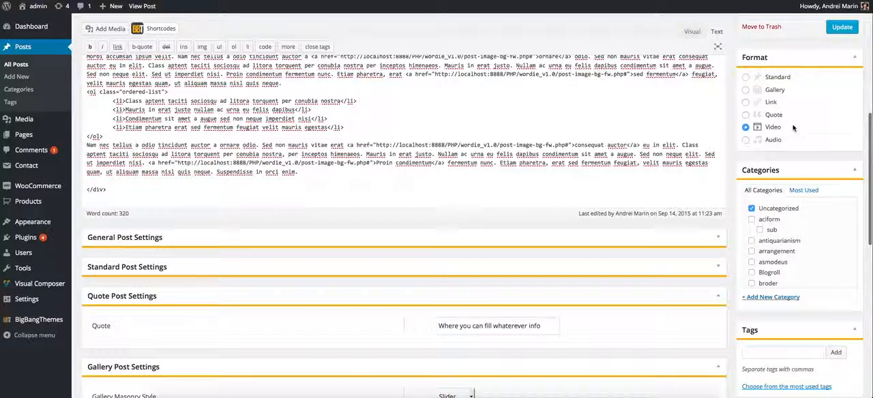
{"action": "scroll", "coordinate": [794, 128], "scroll_direction": "down", "scroll_amount": 6}
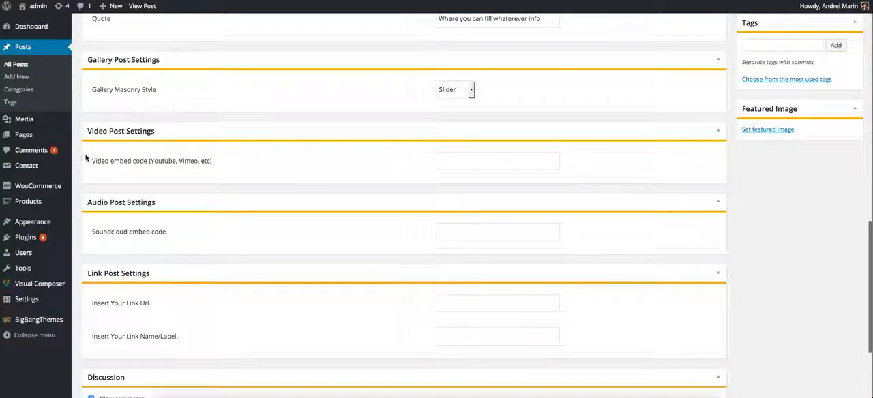
Copy the embed code of "A Layout for Fancy Goldfish" from YouTube and paste it as the post's video embed code.
{"action": "left_click", "coordinate": [504, 156]}
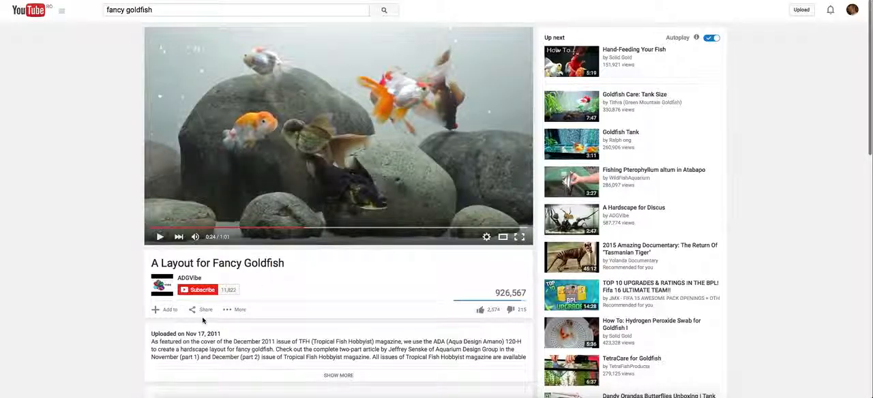
{"action": "left_click", "coordinate": [205, 311]}
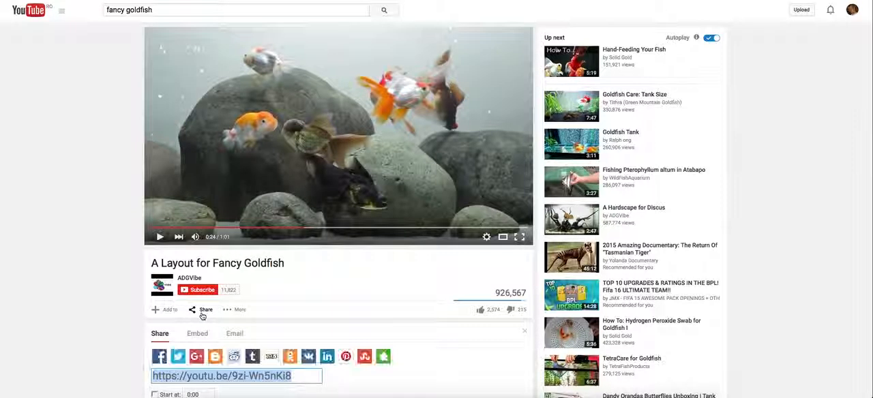
{"action": "scroll", "coordinate": [204, 300], "scroll_direction": "down", "scroll_amount": 2}
{"action": "left_click", "coordinate": [198, 247]}
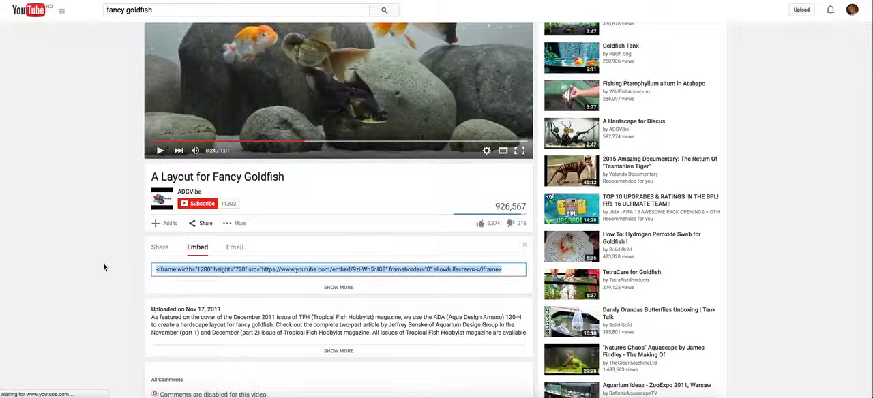
{"action": "scroll", "coordinate": [199, 250], "scroll_direction": "down", "scroll_amount": 1}
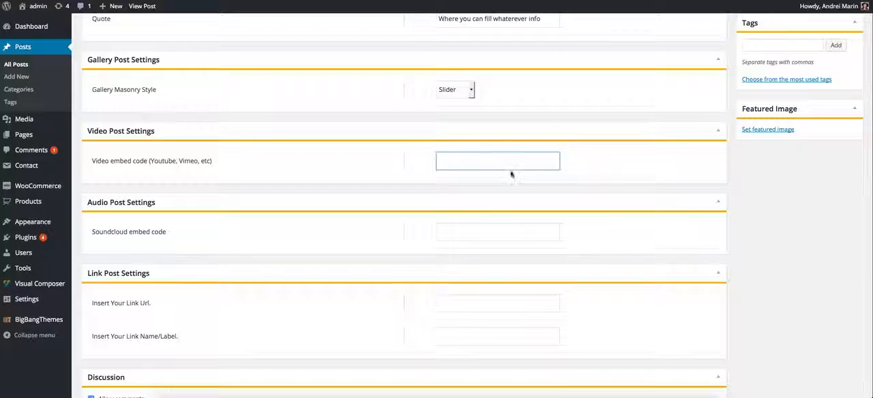
{"action": "key", "text": "ctrl+v"}
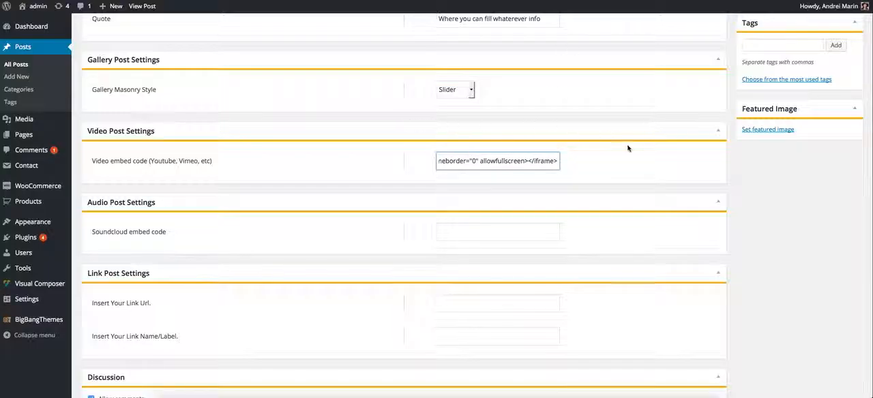
Review the pasted video embed code alongside the selected format and the other post settings sections.
{"action": "left_click", "coordinate": [470, 192]}
{"action": "scroll", "coordinate": [831, 198], "scroll_direction": "up", "scroll_amount": 4}
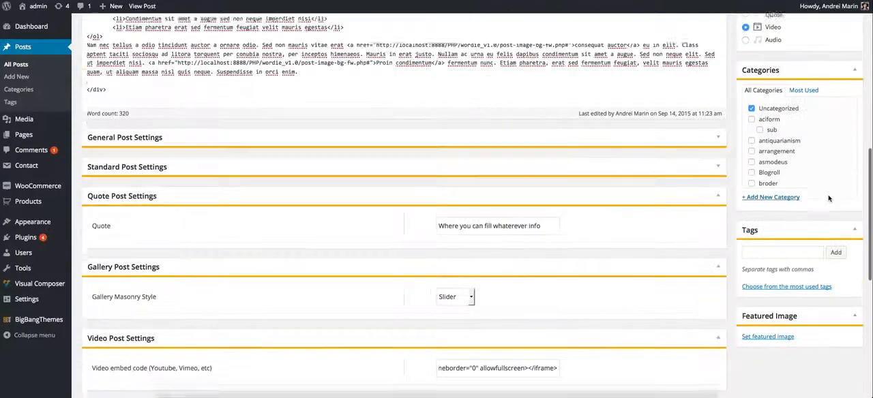
{"action": "scroll", "coordinate": [679, 225], "scroll_direction": "down", "scroll_amount": 3}
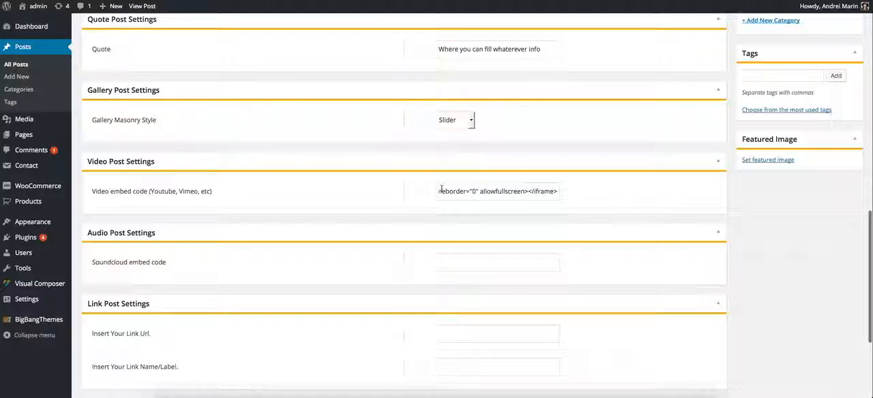
{"action": "left_click_drag", "start_coordinate": [443, 191], "coordinate": [565, 199]}
{"action": "left_click", "coordinate": [526, 198]}
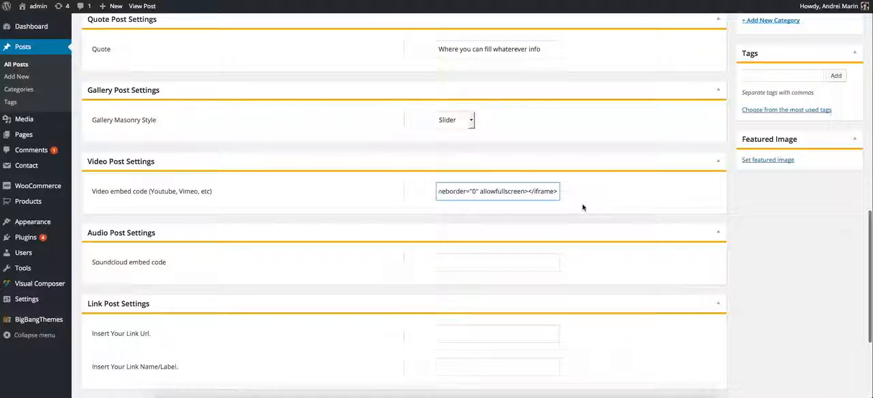
{"action": "scroll", "coordinate": [715, 208], "scroll_direction": "up", "scroll_amount": 3}
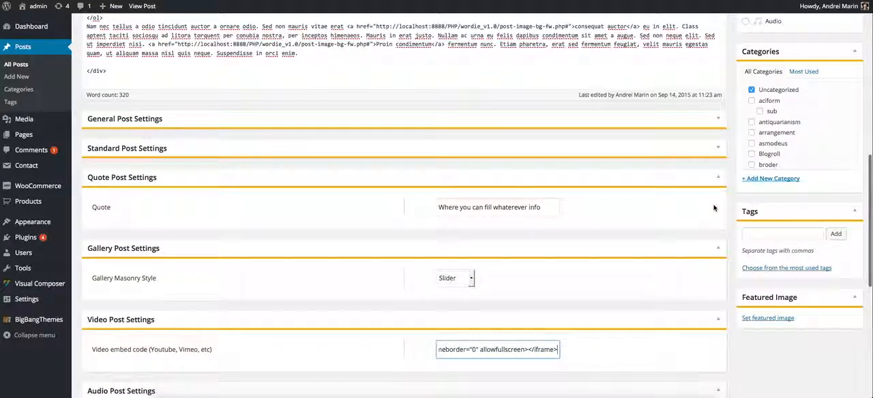
{"action": "scroll", "coordinate": [715, 208], "scroll_direction": "up", "scroll_amount": 5}
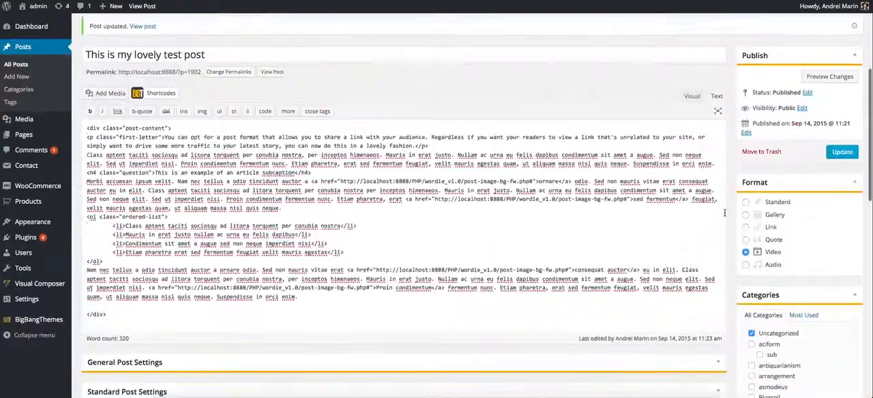
{"action": "scroll", "coordinate": [818, 164], "scroll_direction": "down", "scroll_amount": 10}
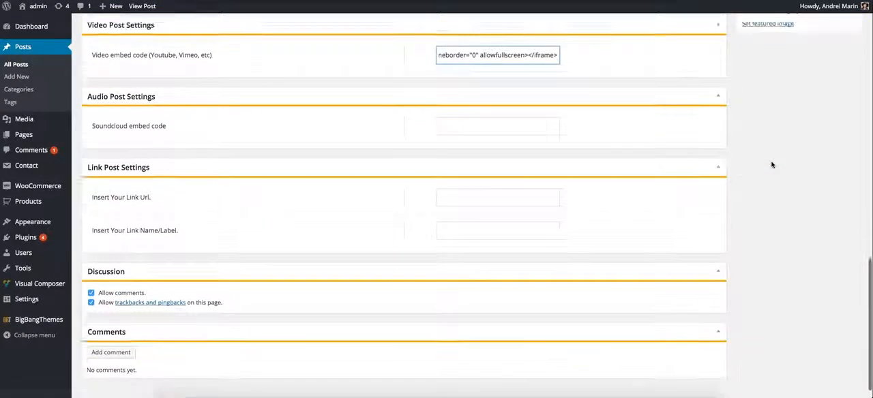
Clear the embed code from Video Post Settings.
{"action": "scroll", "coordinate": [773, 165], "scroll_direction": "up", "scroll_amount": 3}
{"action": "triple_click", "coordinate": [482, 183]}
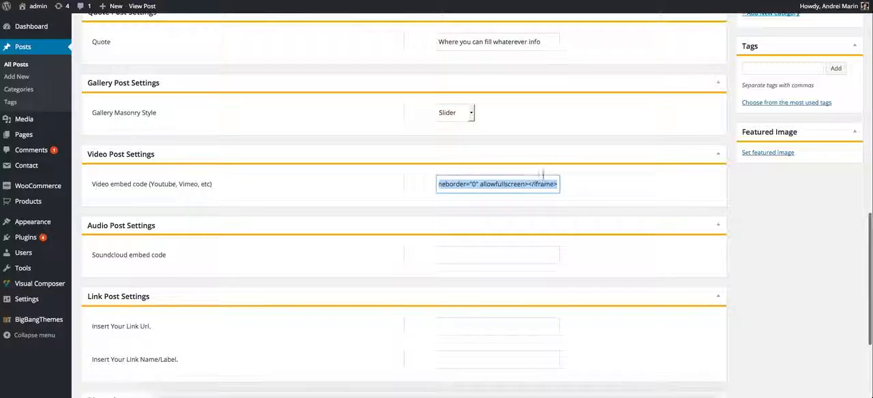
{"action": "key", "text": "BackSpace"}
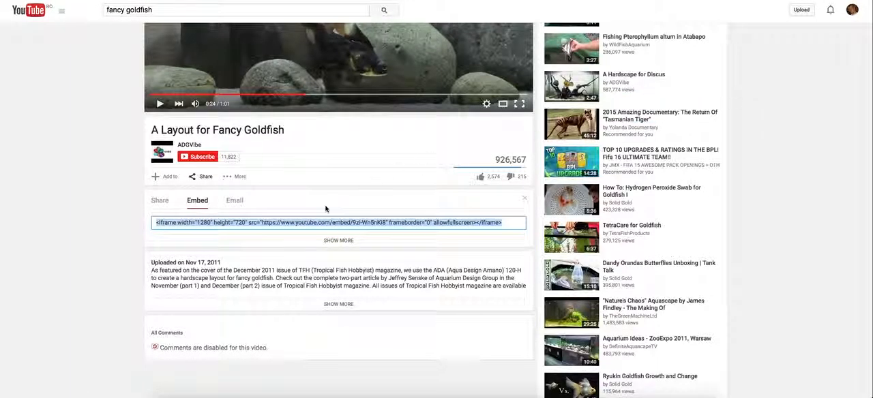
Search YouTube for "song playlist 2015", open the Billboard HOT 100 12th September 2015 PLAYLIST and pause its video.
{"action": "scroll", "coordinate": [284, 236], "scroll_direction": "up", "scroll_amount": 3}
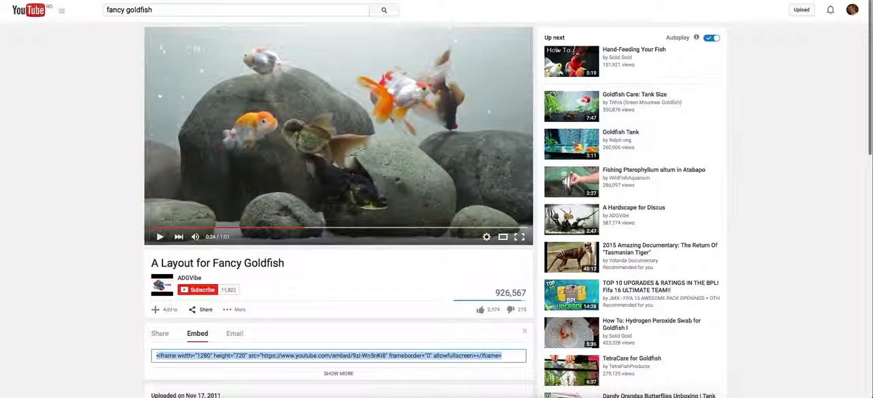
{"action": "left_click", "coordinate": [216, 9]}
{"action": "triple_click", "coordinate": [215, 10]}
{"action": "type", "text": "play"}
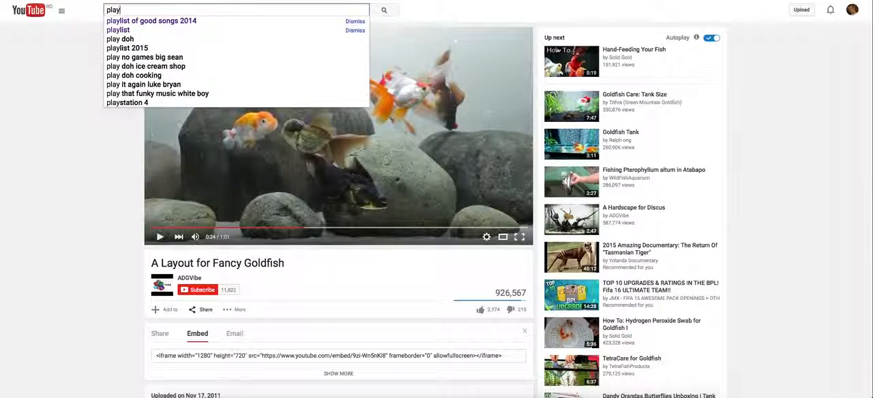
{"action": "type", "text": "list"}
{"action": "key", "text": "BackSpace"}
{"action": "key", "text": "BackSpace"}
{"action": "key", "text": "BackSpace"}
{"action": "key", "text": "BackSpace"}
{"action": "key", "text": "BackSpace"}
{"action": "key", "text": "BackSpace"}
{"action": "key", "text": "BackSpace"}
{"action": "key", "text": "BackSpace"}
{"action": "type", "text": "p"}
{"action": "key", "text": "BackSpace"}
{"action": "type", "text": "song pla"}
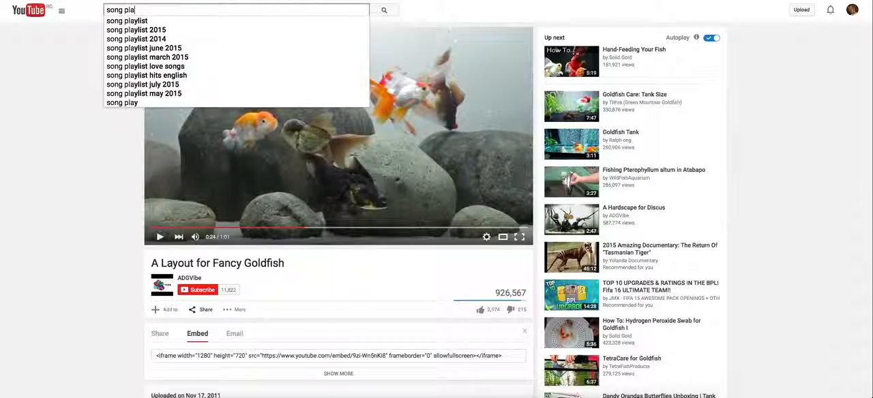
{"action": "type", "text": "ylist 2015"}
{"action": "key", "text": "Return"}
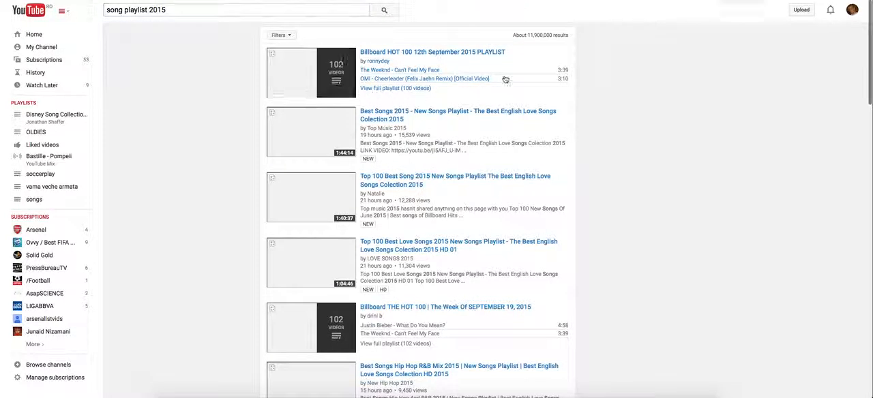
{"action": "left_click", "coordinate": [368, 54]}
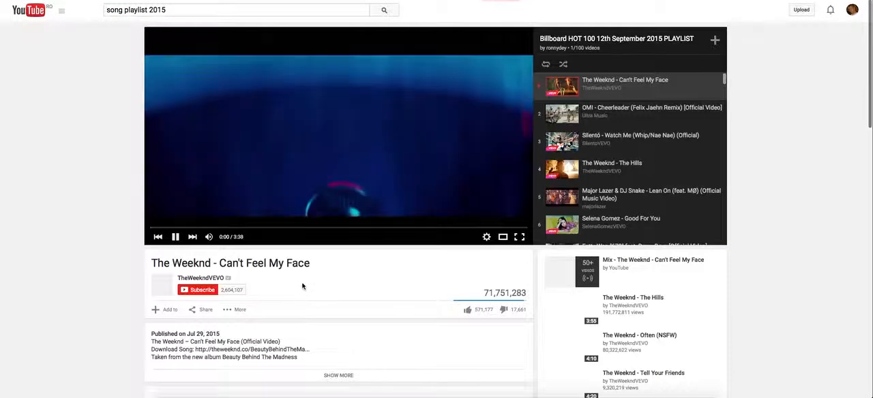
{"action": "left_click", "coordinate": [355, 146]}
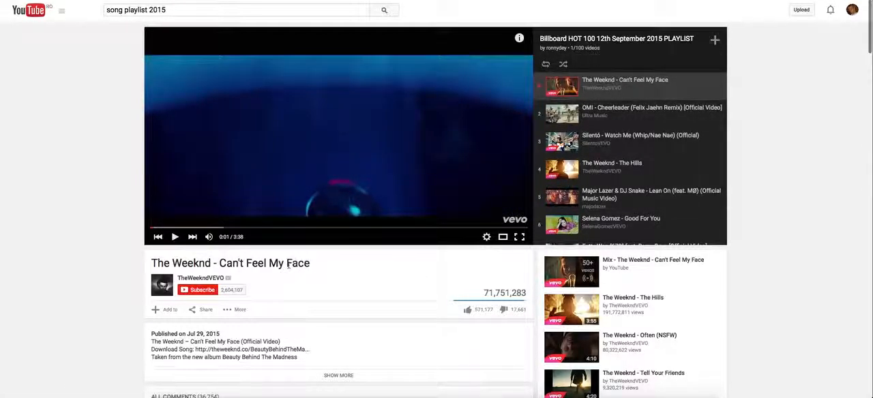
Check the sharing and embed options of the video "The Weeknd - Can't Feel My Face".
{"action": "left_click", "coordinate": [201, 310]}
{"action": "scroll", "coordinate": [193, 270], "scroll_direction": "down", "scroll_amount": 2}
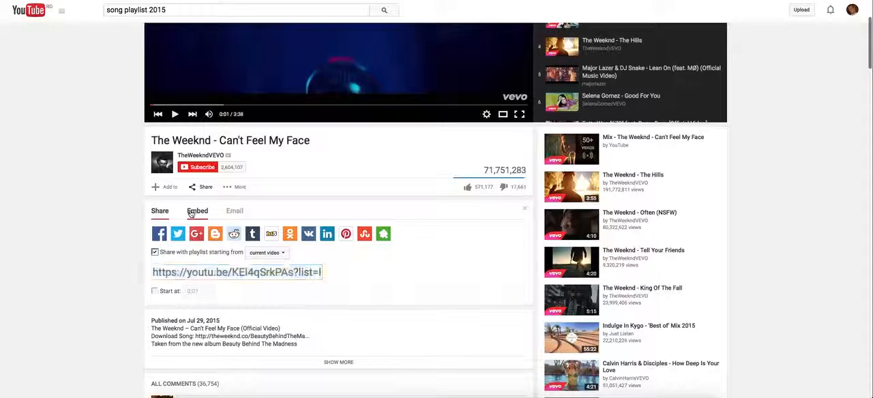
{"action": "left_click", "coordinate": [194, 213]}
{"action": "left_click", "coordinate": [161, 211]}
{"action": "left_click", "coordinate": [197, 211]}
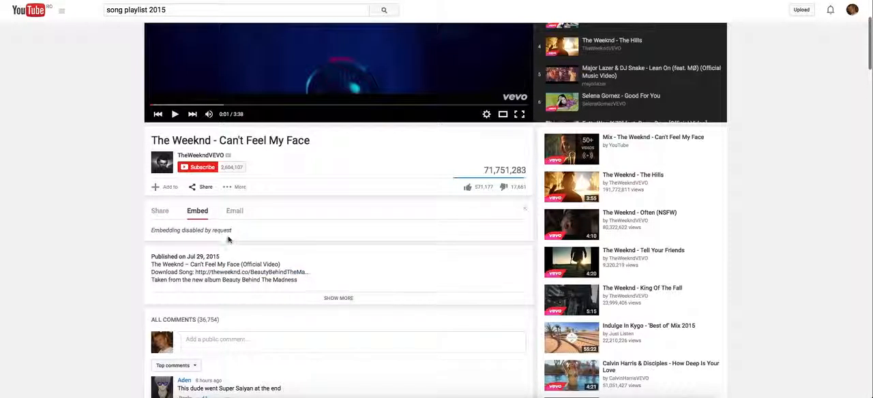
{"action": "left_click_drag", "start_coordinate": [168, 229], "coordinate": [259, 240]}
{"action": "left_click", "coordinate": [261, 240]}
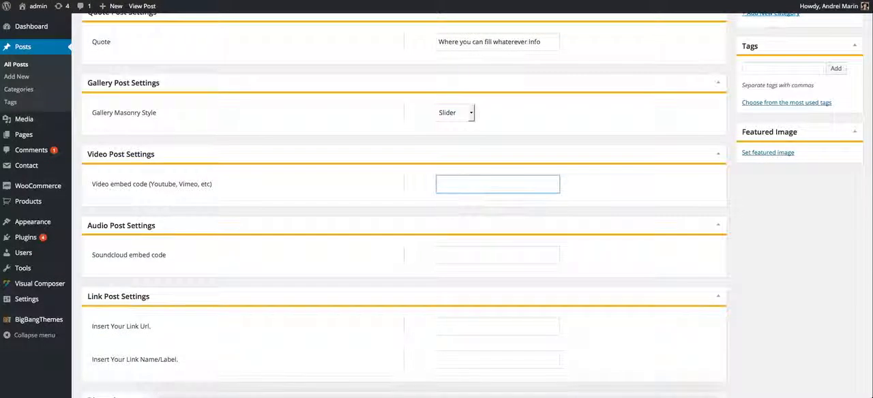
Return to the WordPress post editor and collapse the Video, Gallery and Quote Post Settings sections.
{"action": "left_click", "coordinate": [415, 150]}
{"action": "left_click", "coordinate": [430, 79]}
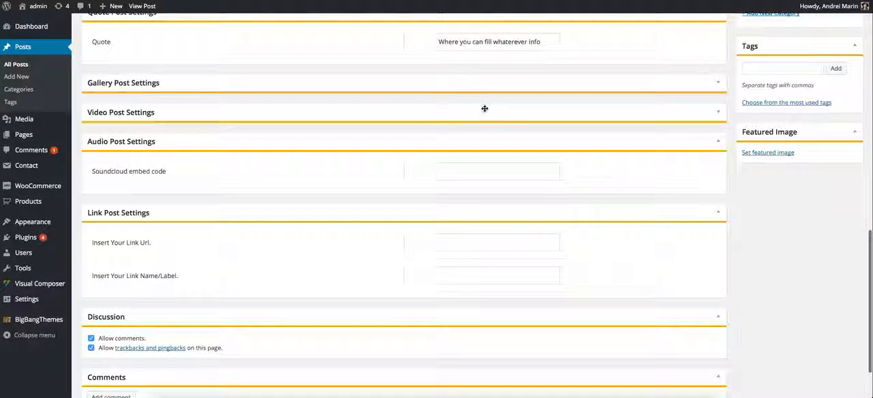
{"action": "scroll", "coordinate": [386, 195], "scroll_direction": "up", "scroll_amount": 2}
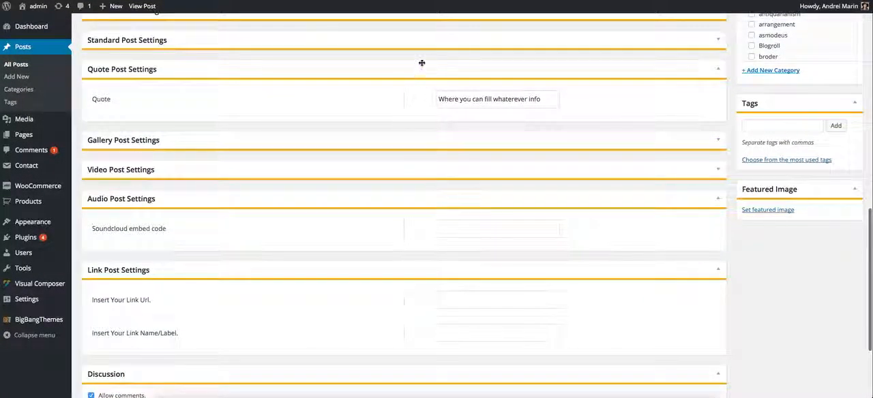
{"action": "left_click", "coordinate": [421, 63]}
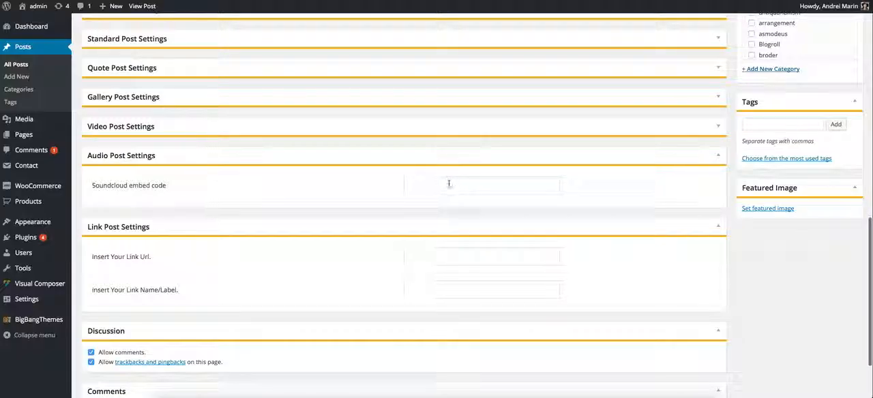
Insert the audio file originaldixielandjazzbandwithalbernard-stlouisblues.mp3 from the media library into the post content as an embedded media player.
{"action": "scroll", "coordinate": [449, 184], "scroll_direction": "up", "scroll_amount": 6}
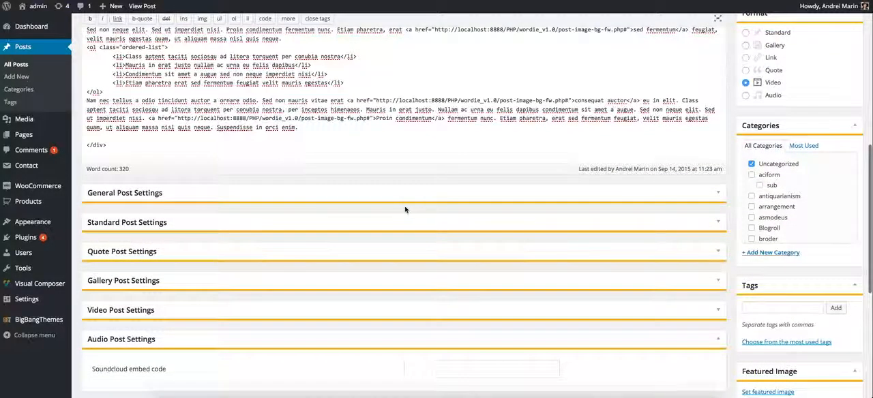
{"action": "scroll", "coordinate": [406, 209], "scroll_direction": "up", "scroll_amount": 4}
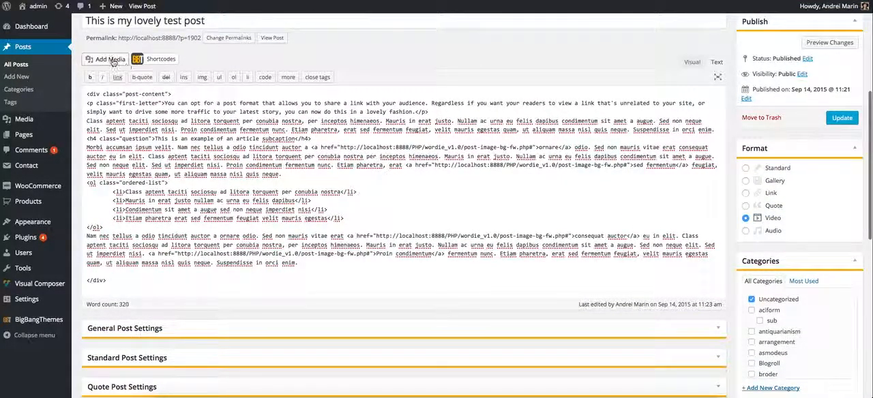
{"action": "left_click", "coordinate": [109, 59]}
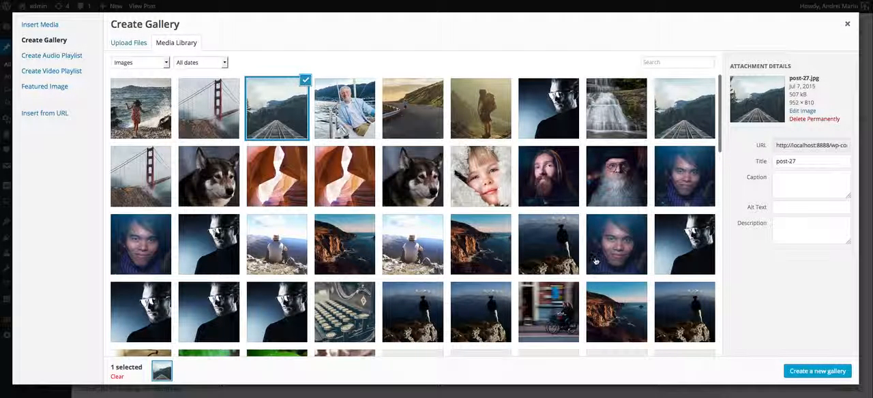
{"action": "scroll", "coordinate": [596, 262], "scroll_direction": "down", "scroll_amount": 5}
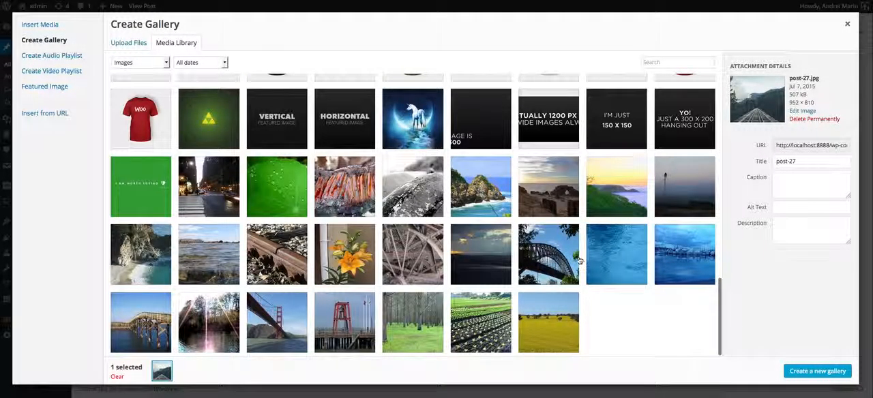
{"action": "scroll", "coordinate": [580, 261], "scroll_direction": "up", "scroll_amount": 15}
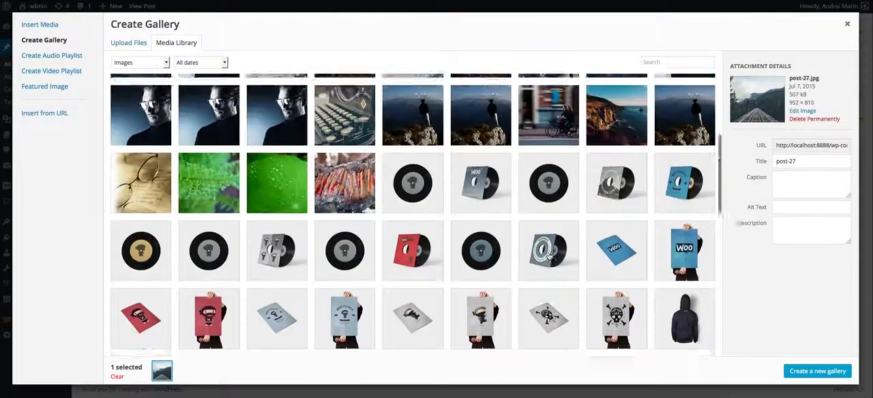
{"action": "scroll", "coordinate": [429, 233], "scroll_direction": "up", "scroll_amount": 6}
{"action": "left_click", "coordinate": [413, 176]}
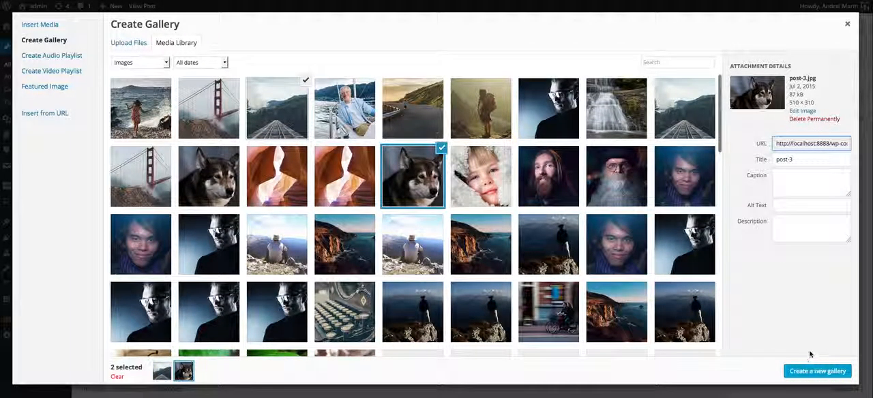
{"action": "left_click", "coordinate": [51, 26]}
{"action": "scroll", "coordinate": [480, 134], "scroll_direction": "down", "scroll_amount": 15}
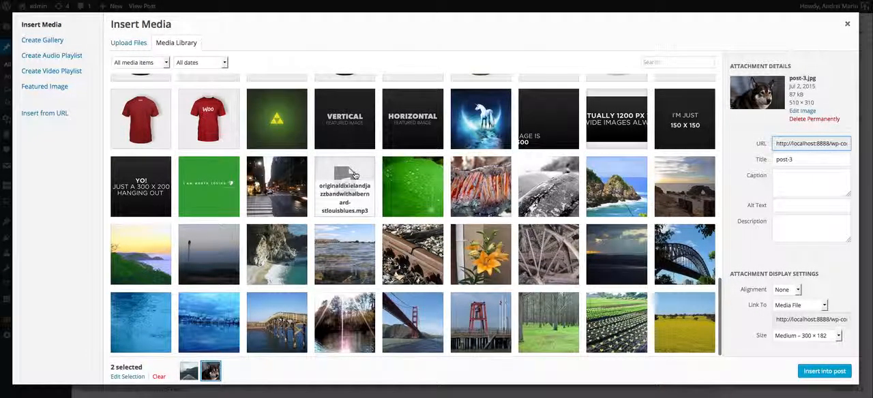
{"action": "left_click", "coordinate": [354, 176]}
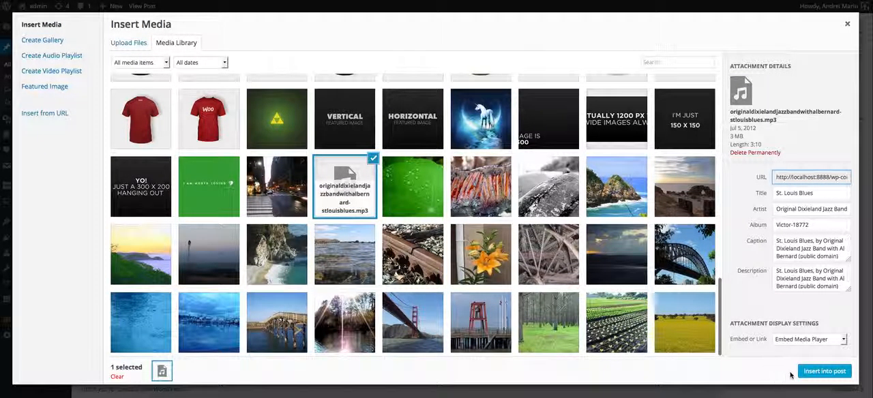
{"action": "left_click", "coordinate": [838, 377]}
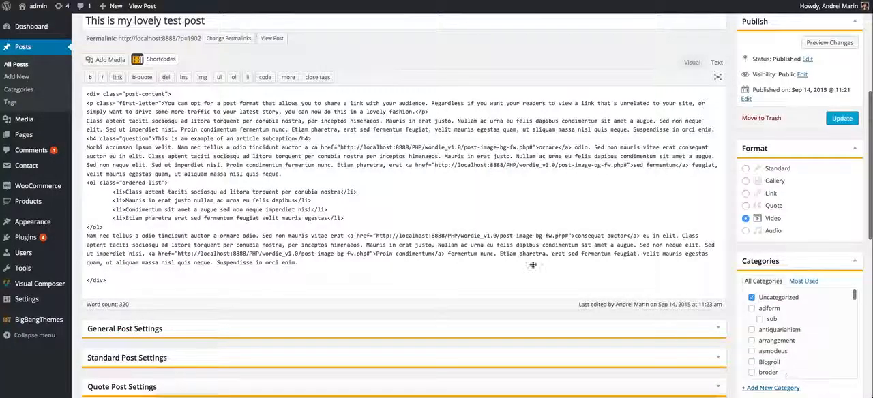
Delete the inserted audio shortcode from the post content.
{"action": "scroll", "coordinate": [287, 174], "scroll_direction": "up", "scroll_amount": 1}
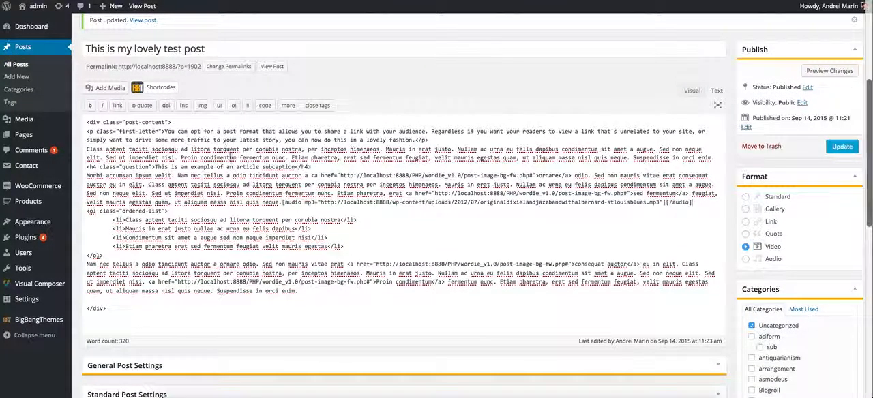
{"action": "left_click_drag", "start_coordinate": [706, 202], "coordinate": [282, 203]}
{"action": "key", "text": "BackSpace"}
Select the Soundcloud embed code field, switch to the Wordie demo site and open its Audio example post.
{"action": "scroll", "coordinate": [508, 239], "scroll_direction": "down", "scroll_amount": 5}
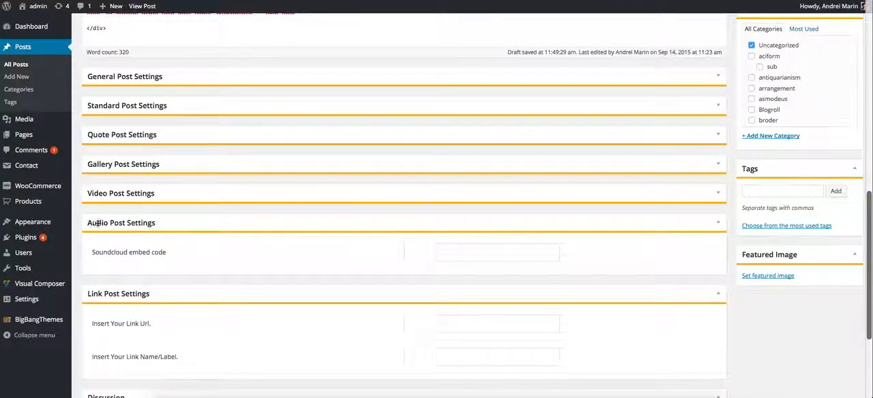
{"action": "left_click", "coordinate": [468, 256]}
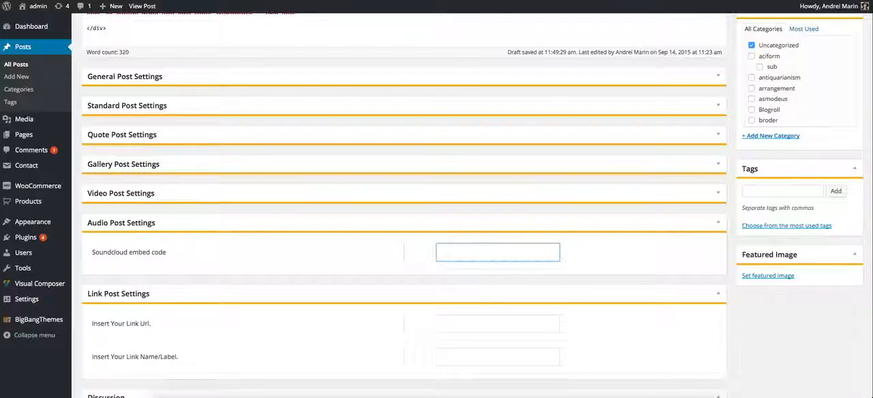
{"action": "key", "text": "super+Tab"}
{"action": "key", "text": "super+Tab"}
{"action": "key", "text": "super+shift+Tab"}
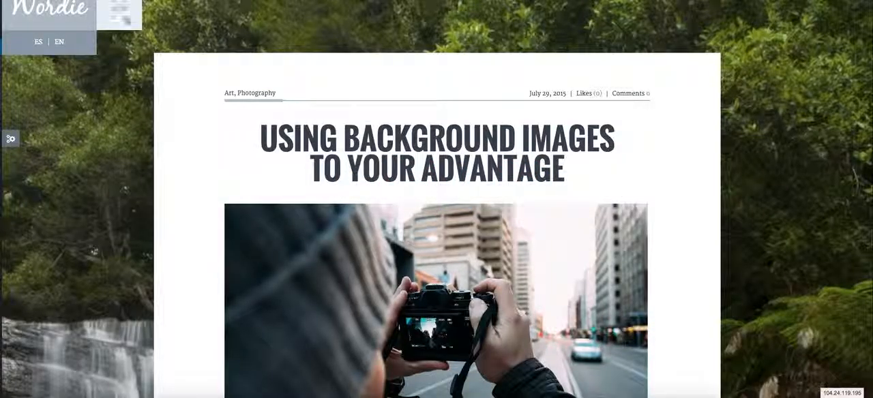
{"action": "key", "text": "ctrl+Tab"}
{"action": "left_click", "coordinate": [119, 7]}
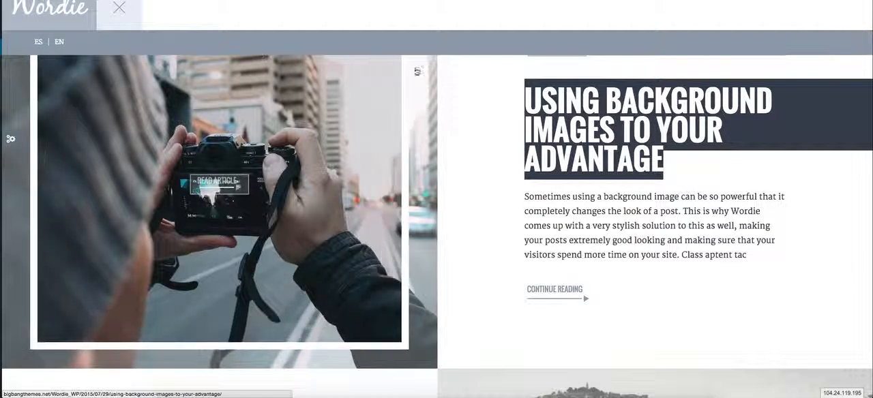
{"action": "mouse_move", "coordinate": [360, 20]}
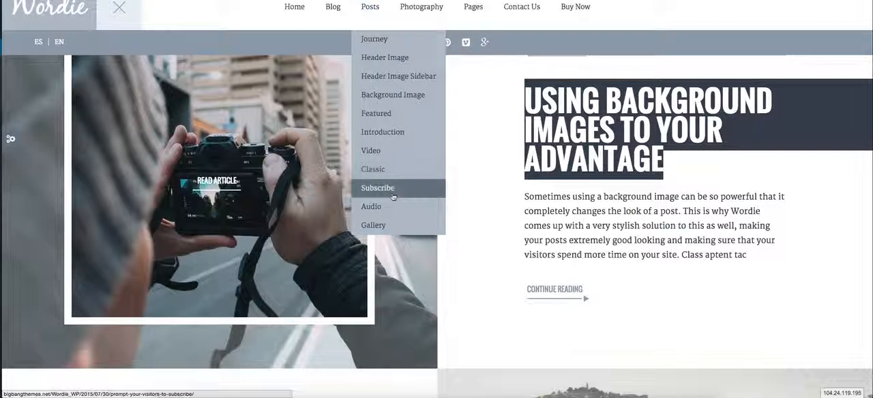
{"action": "mouse_move", "coordinate": [400, 210]}
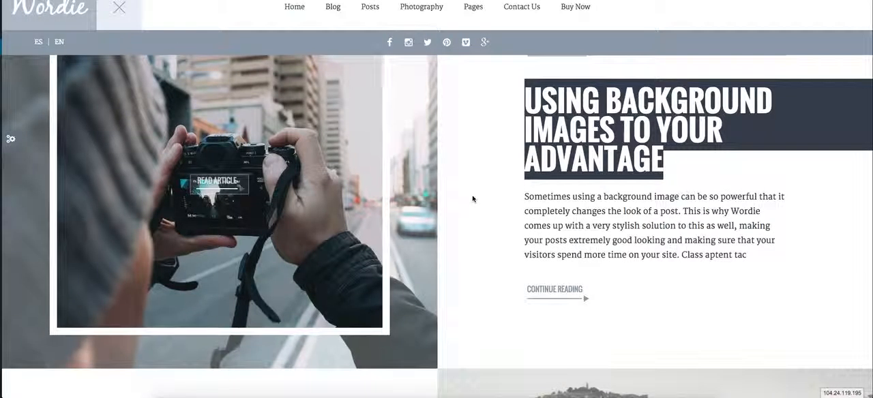
{"action": "mouse_move", "coordinate": [374, 8]}
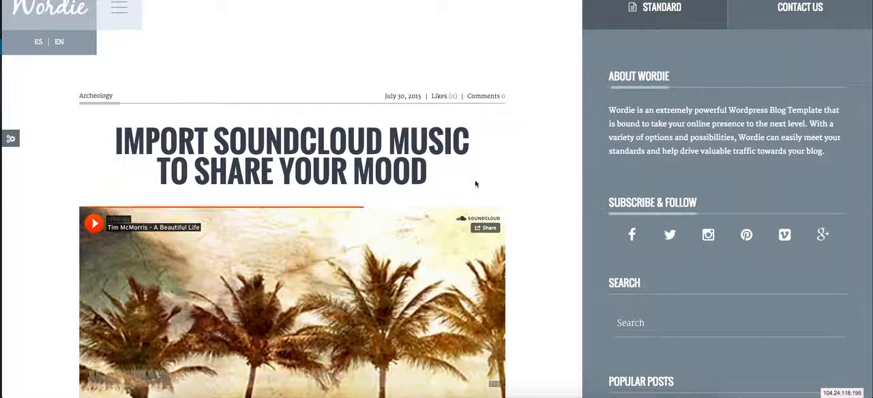
Examine the embedded SoundCloud player and its Share option in the demo's audio post.
{"action": "scroll", "coordinate": [476, 184], "scroll_direction": "down", "scroll_amount": 5}
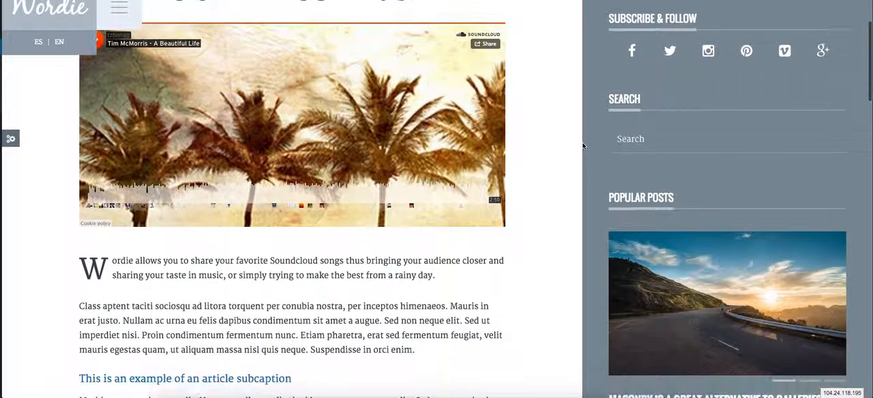
{"action": "scroll", "coordinate": [214, 226], "scroll_direction": "up", "scroll_amount": 2}
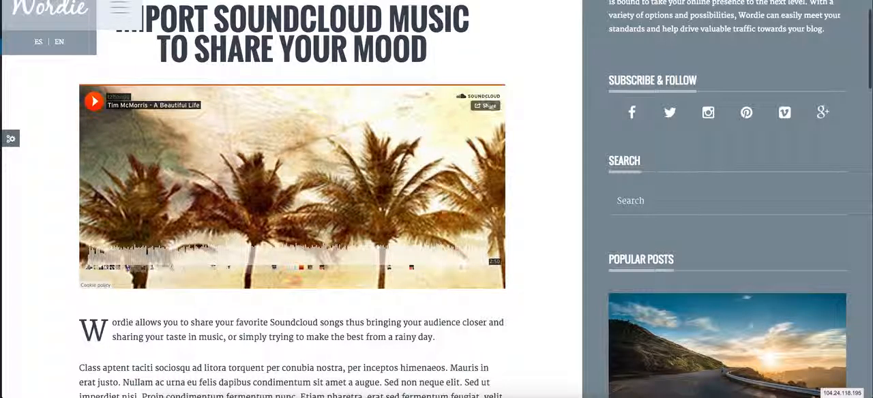
{"action": "scroll", "coordinate": [544, 108], "scroll_direction": "down", "scroll_amount": 4}
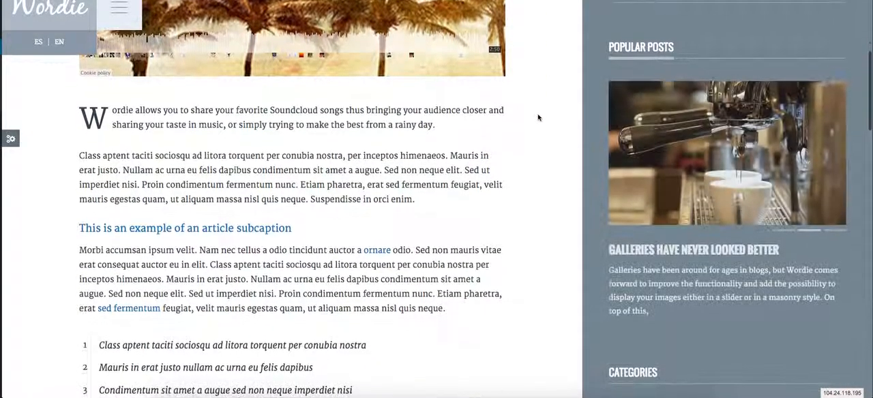
{"action": "scroll", "coordinate": [539, 116], "scroll_direction": "up", "scroll_amount": 6}
Return to the post editor, collapse the Audio Post Settings section and set the post format to Link.
{"action": "scroll", "coordinate": [536, 119], "scroll_direction": "down", "scroll_amount": 1}
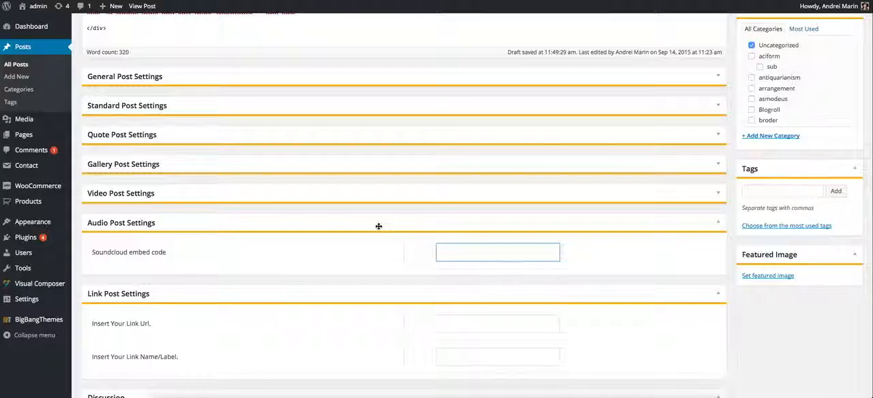
{"action": "scroll", "coordinate": [283, 130], "scroll_direction": "down", "scroll_amount": 2}
{"action": "left_click", "coordinate": [284, 130]}
{"action": "scroll", "coordinate": [720, 163], "scroll_direction": "up", "scroll_amount": 4}
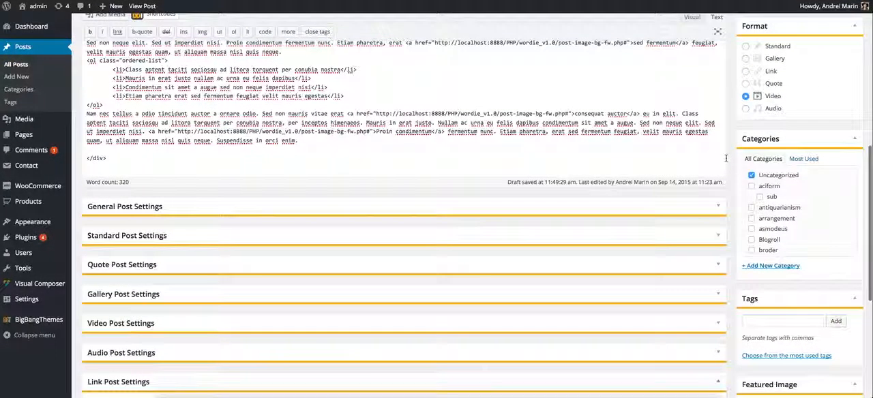
{"action": "scroll", "coordinate": [804, 86], "scroll_direction": "down", "scroll_amount": 5}
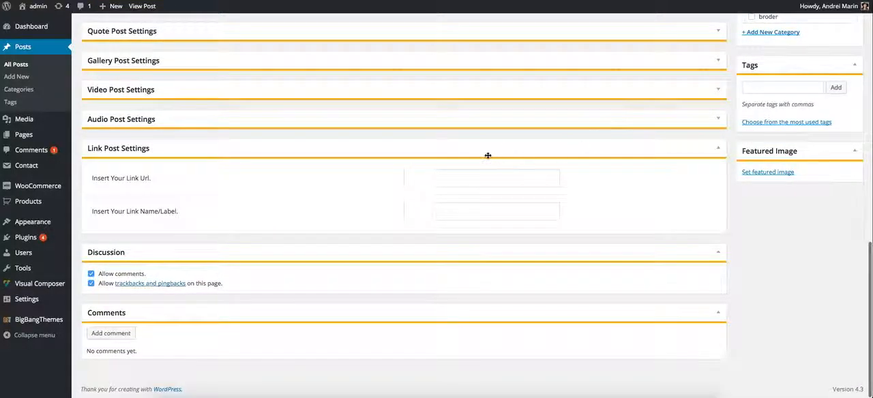
{"action": "left_click", "coordinate": [443, 178]}
{"action": "type", "text": "http"}
{"action": "key", "text": "BackSpace"}
{"action": "key", "text": "BackSpace"}
{"action": "type", "text": "tp"}
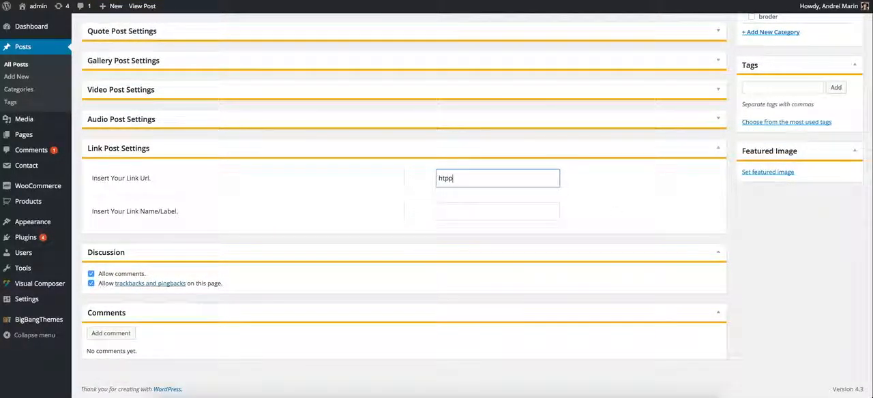
{"action": "type", "text": "://www.facebook.com"}
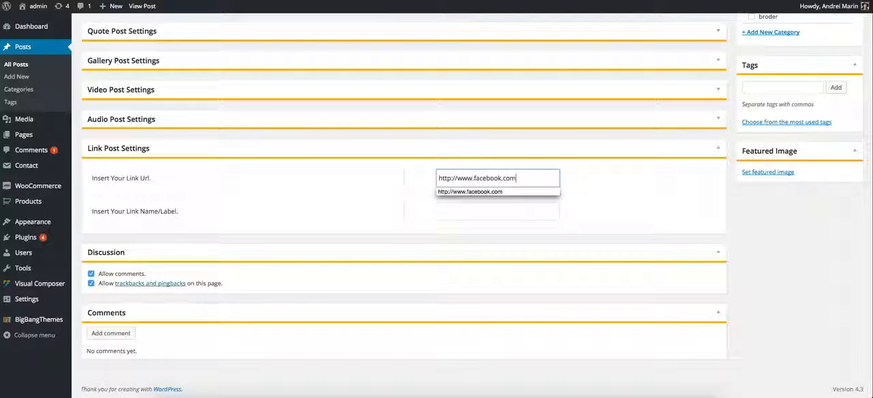
{"action": "key", "text": "Tab"}
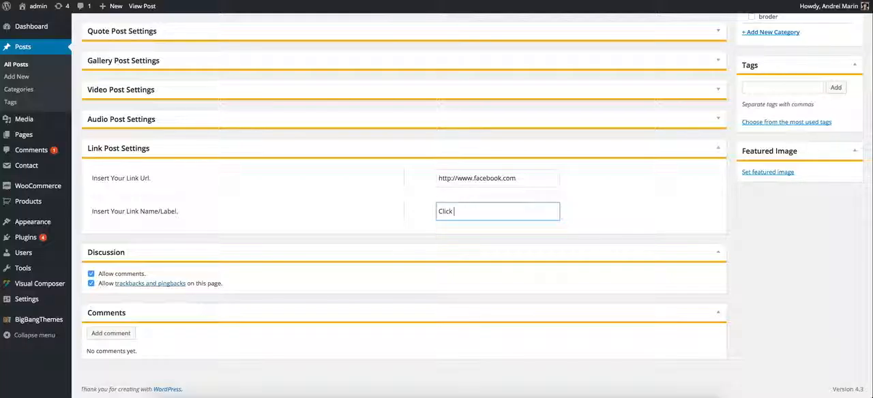
Review the post's settings sections, categories and tags, and preview the post's changes.
{"action": "scroll", "coordinate": [686, 219], "scroll_direction": "up", "scroll_amount": 10}
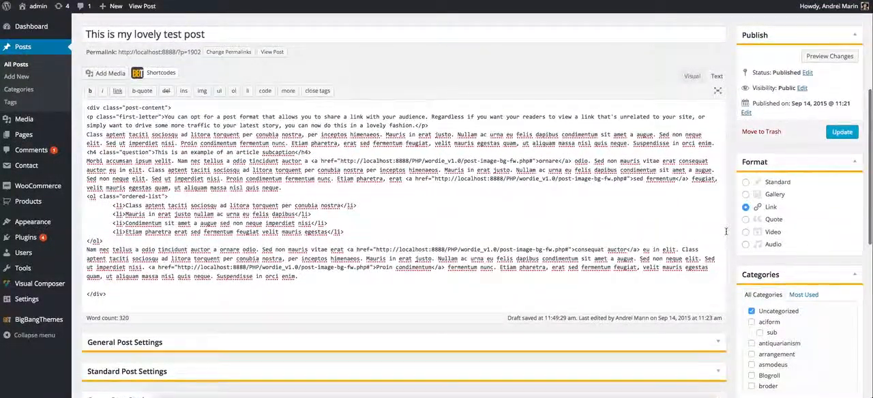
{"action": "scroll", "coordinate": [726, 232], "scroll_direction": "down", "scroll_amount": 7}
{"action": "scroll", "coordinate": [685, 272], "scroll_direction": "down", "scroll_amount": 3}
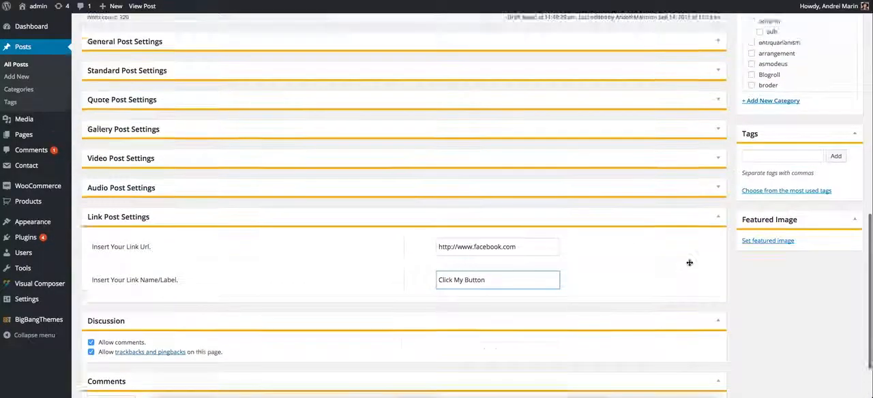
{"action": "scroll", "coordinate": [689, 262], "scroll_direction": "up", "scroll_amount": 3}
{"action": "left_click", "coordinate": [759, 247]}
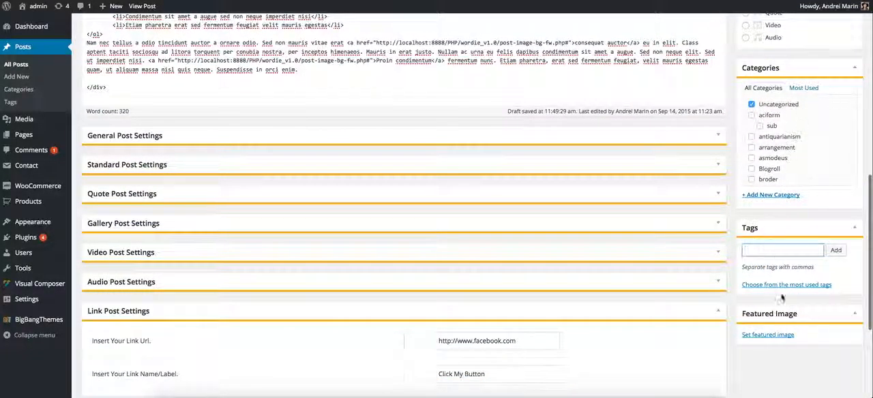
{"action": "scroll", "coordinate": [783, 282], "scroll_direction": "up", "scroll_amount": 8}
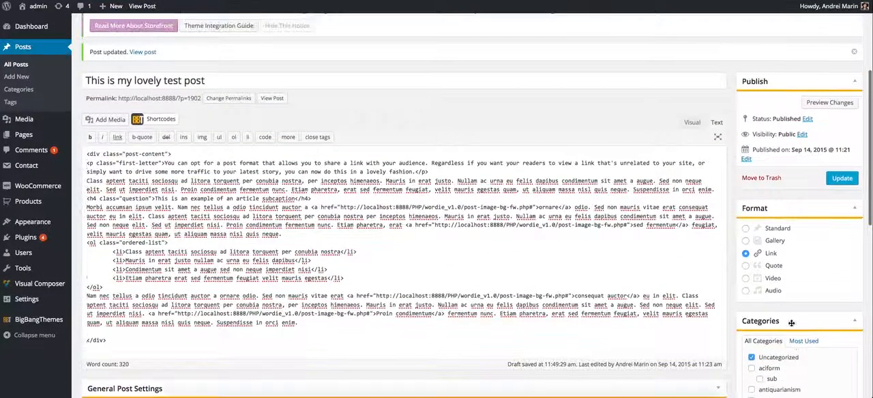
{"action": "left_click", "coordinate": [826, 103]}
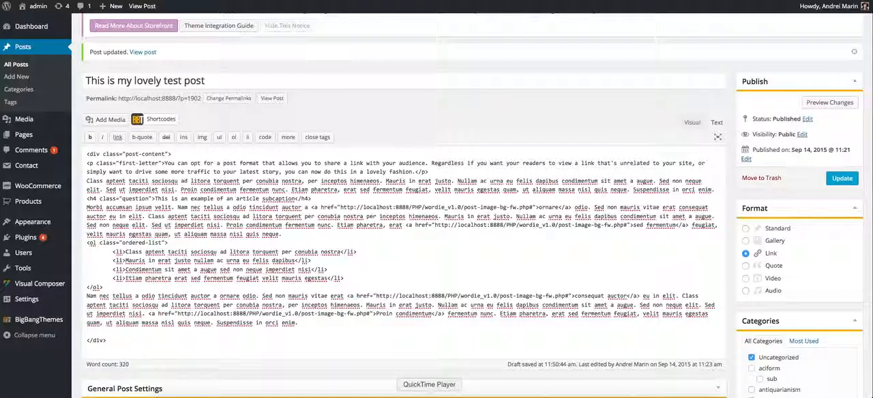
{"action": "scroll", "coordinate": [500, 291], "scroll_direction": "down", "scroll_amount": 4}
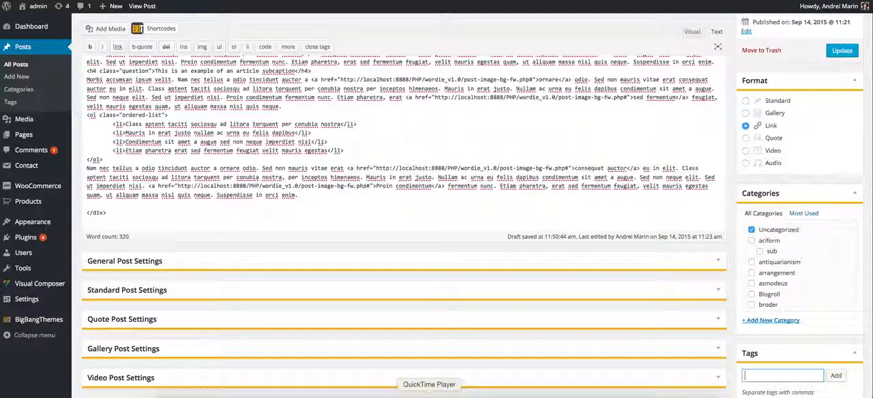
{"action": "right_click", "coordinate": [429, 395]}
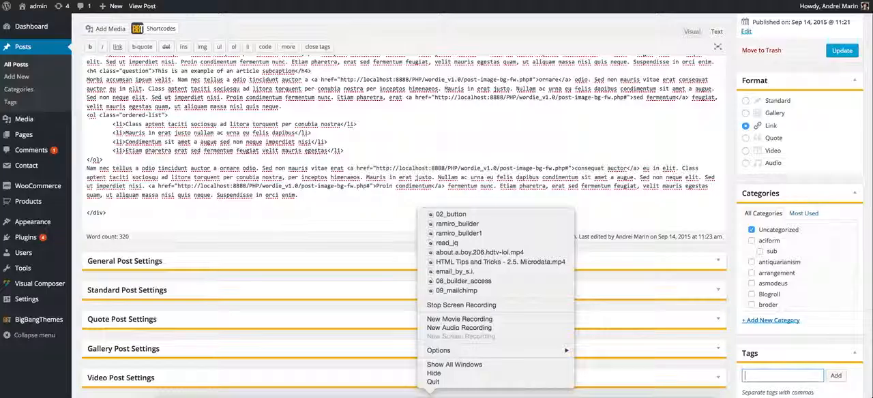